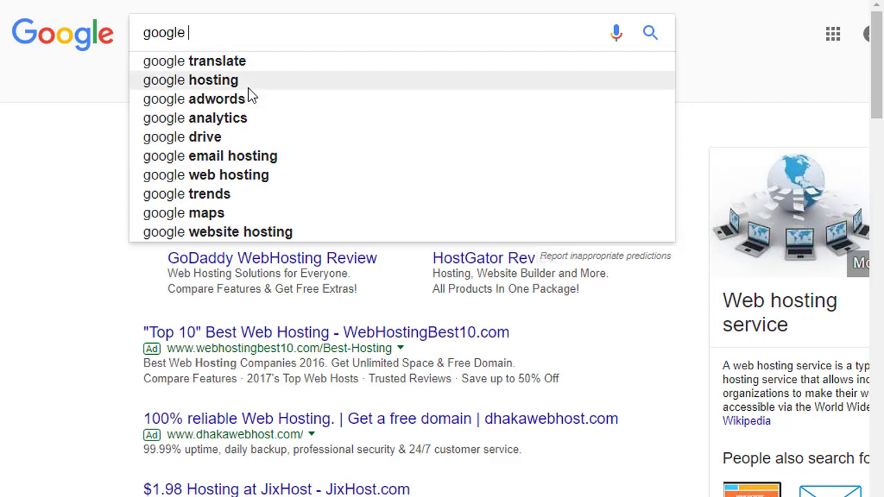
- Search Google for 'google adwords' and open the official Google AdWords site
{"action": "left_click", "coordinate": [253, 101]}
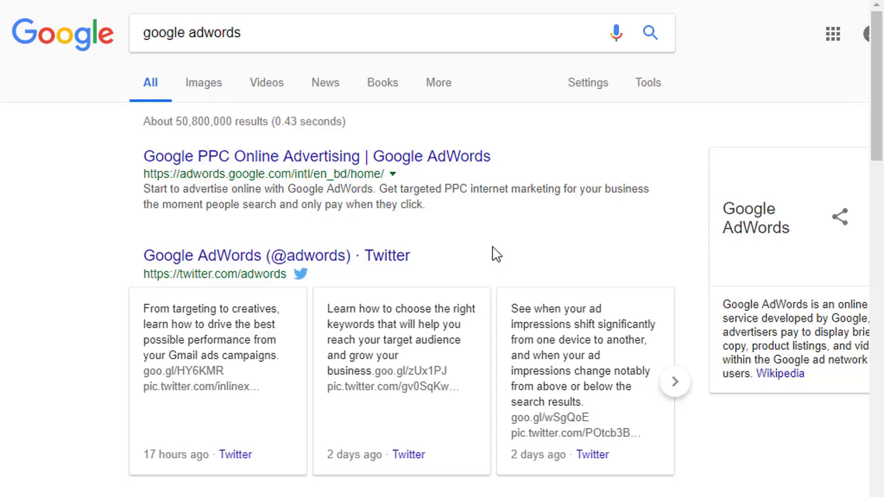
{"action": "scroll", "coordinate": [497, 261], "scroll_direction": "down", "scroll_amount": 4}
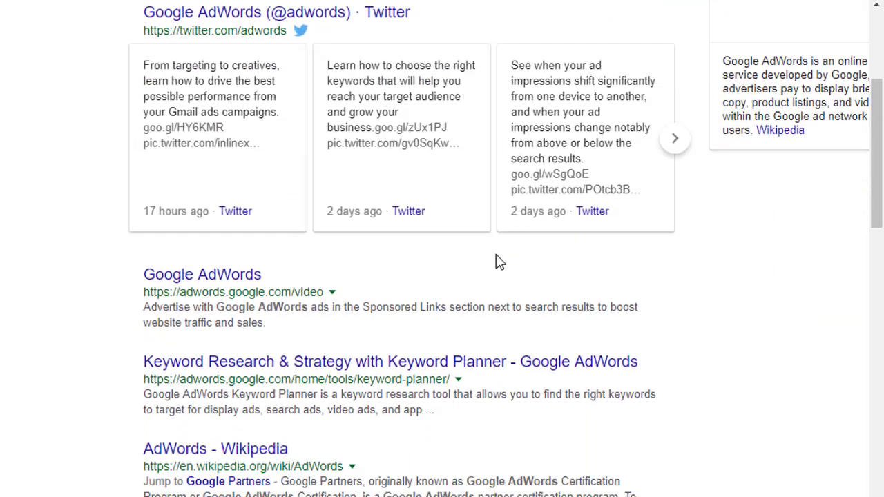
{"action": "scroll", "coordinate": [463, 270], "scroll_direction": "up", "scroll_amount": 4}
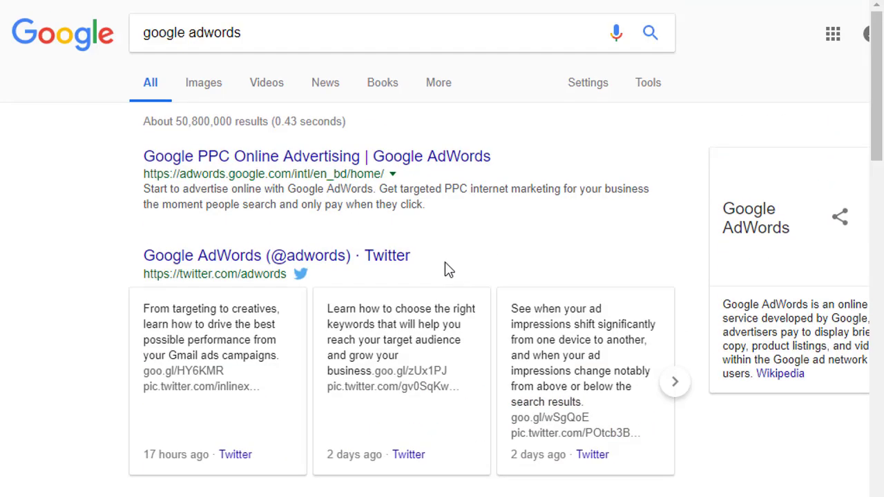
{"action": "left_click", "coordinate": [487, 157]}
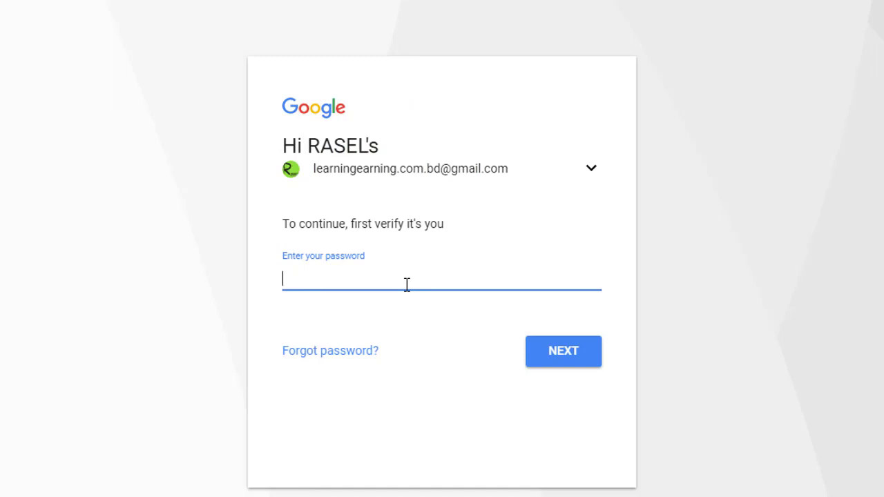
- Enter the Google account password to verify the sign-in
{"action": "type", "text": "•••••••••"}
{"action": "key", "text": "Return"}
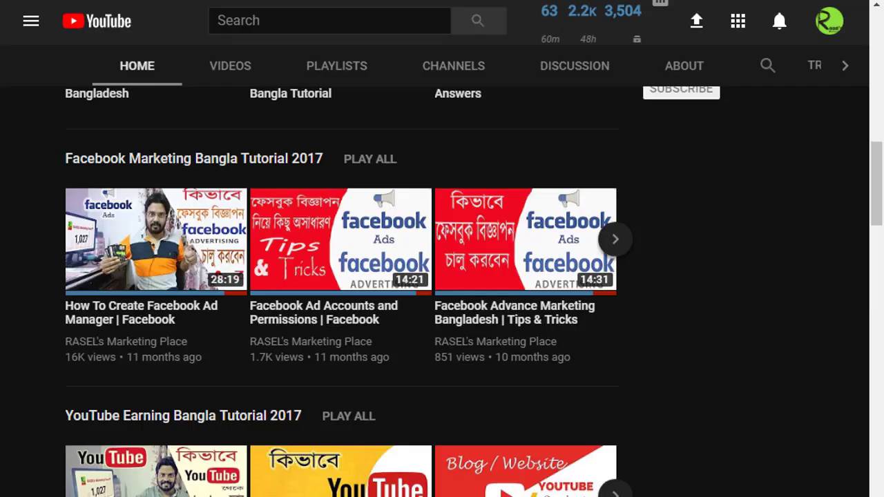
- Paste the YouTube channel URL as the AdWords website and continue to campaign setup
{"action": "type", "text": "y"}
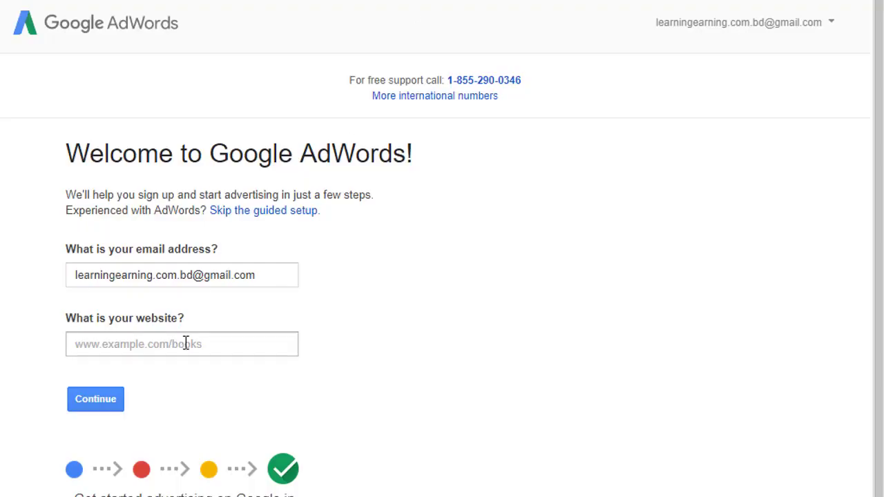
{"action": "left_click", "coordinate": [186, 344]}
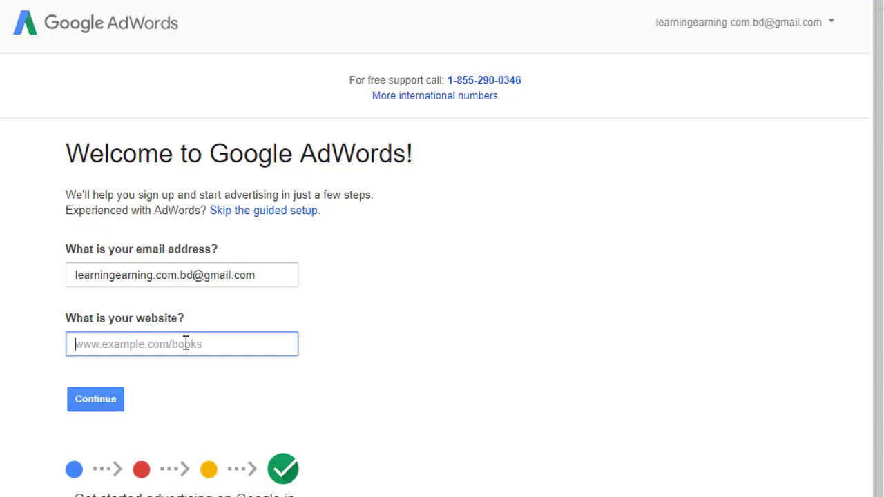
{"action": "type", "text": "https://www.youtube.com/channel/UCwA3S5jKvlOclDjKhXYlKA"}
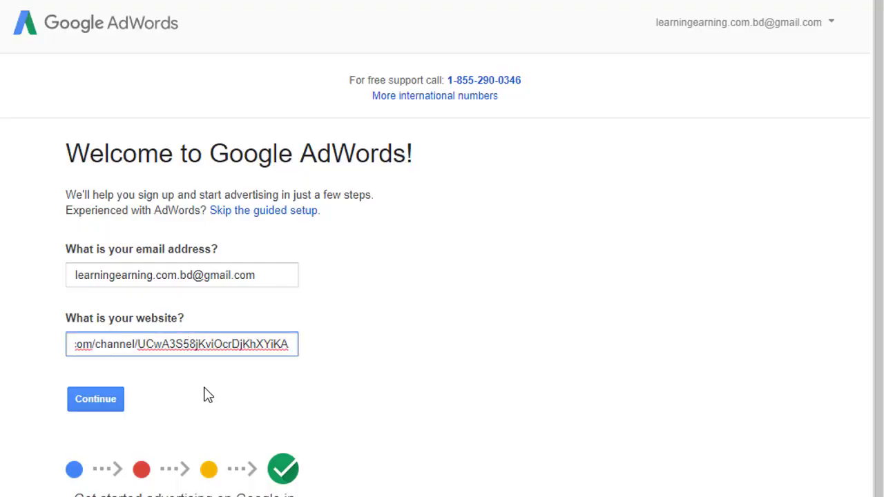
{"action": "left_click", "coordinate": [205, 396]}
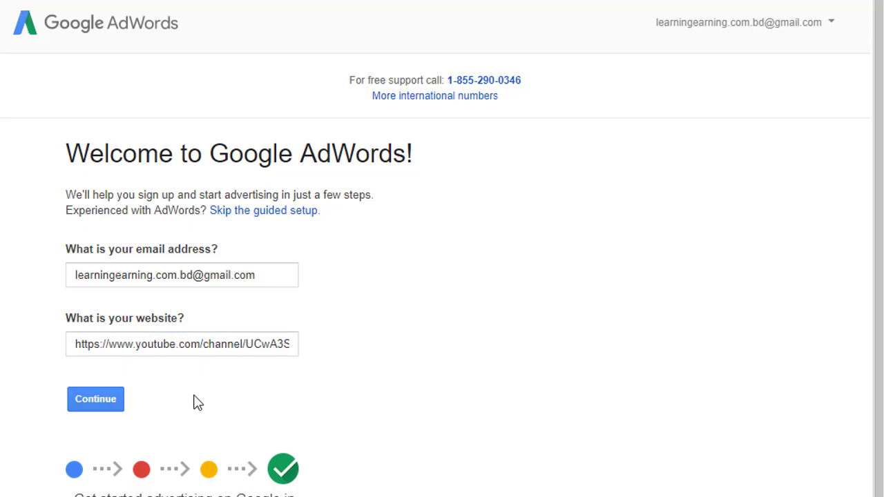
{"action": "left_click", "coordinate": [113, 408]}
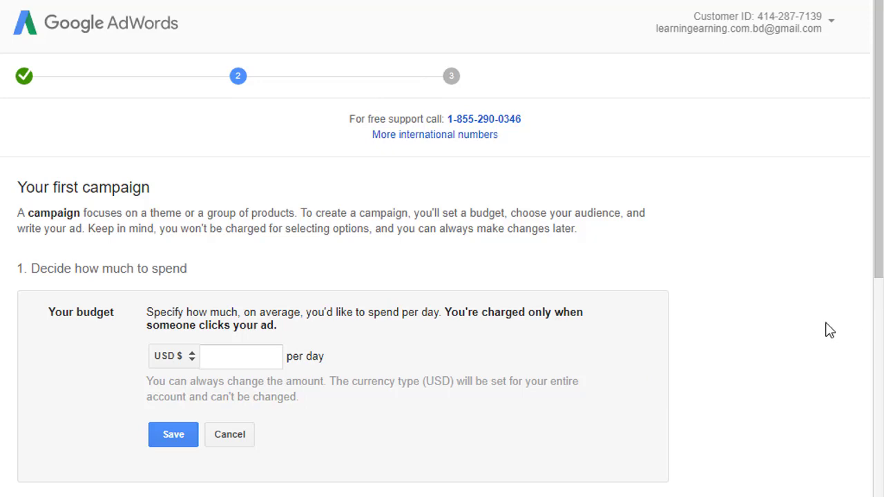
- Save a $1.00 daily campaign budget and bring up the Locations setting for editing
{"action": "scroll", "coordinate": [830, 331], "scroll_direction": "down", "scroll_amount": 8}
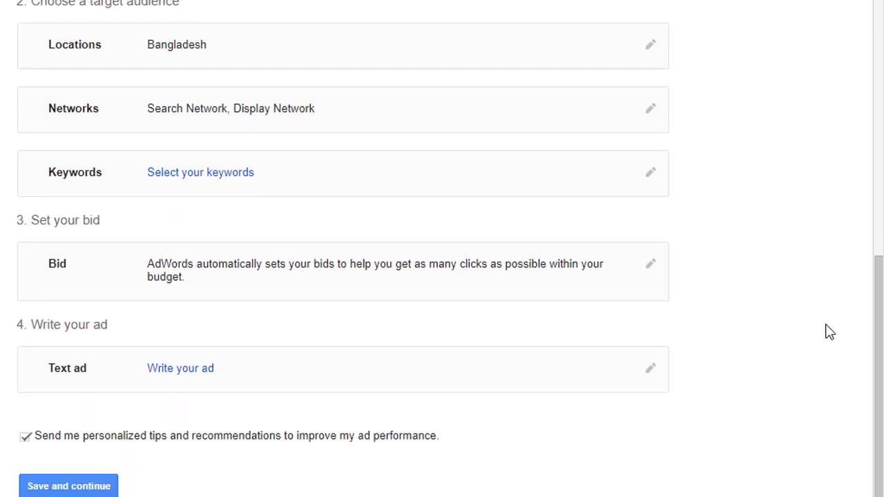
{"action": "scroll", "coordinate": [829, 332], "scroll_direction": "up", "scroll_amount": 8}
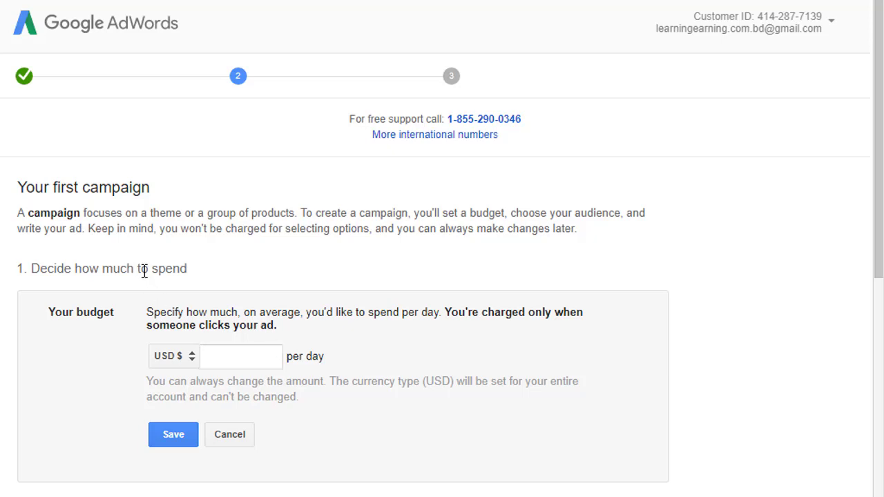
{"action": "left_click", "coordinate": [232, 359]}
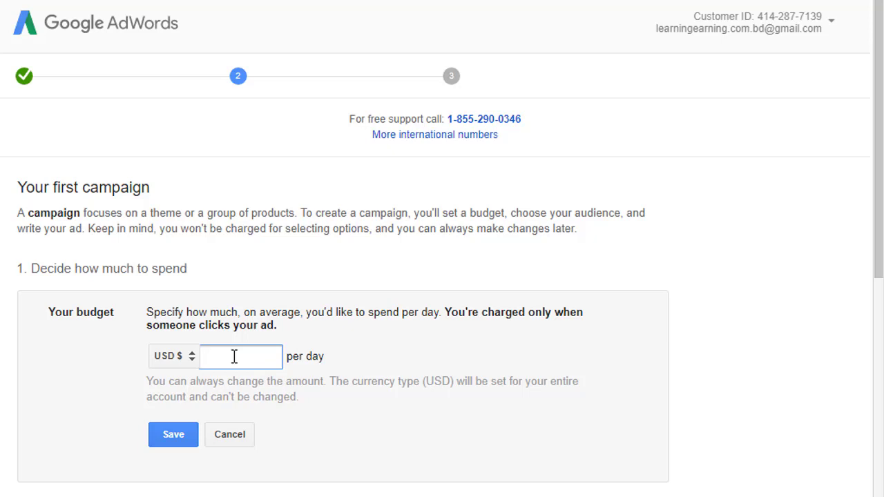
{"action": "type", "text": "1"}
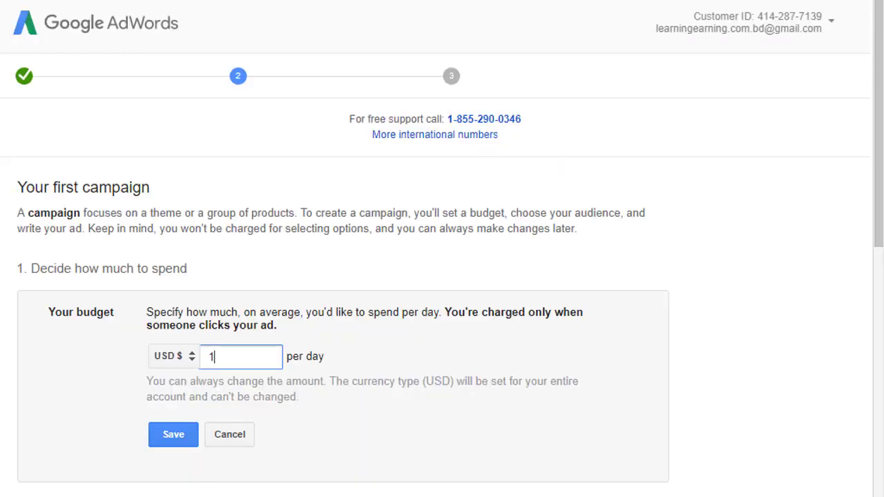
{"action": "scroll", "coordinate": [310, 177], "scroll_direction": "down", "scroll_amount": 1}
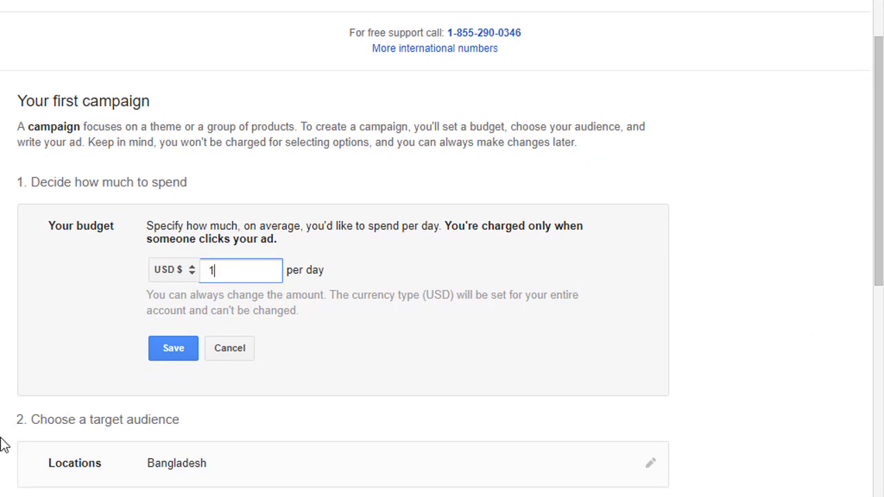
{"action": "left_click", "coordinate": [161, 344]}
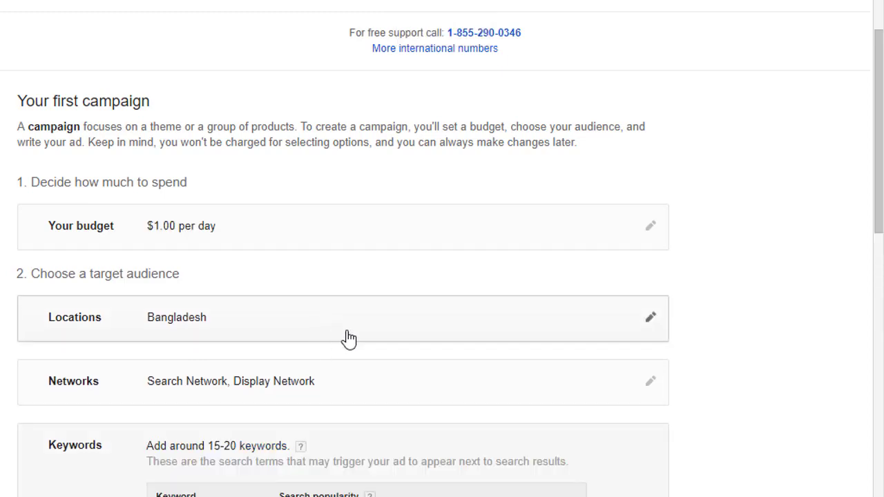
{"action": "scroll", "coordinate": [348, 339], "scroll_direction": "down", "scroll_amount": 2}
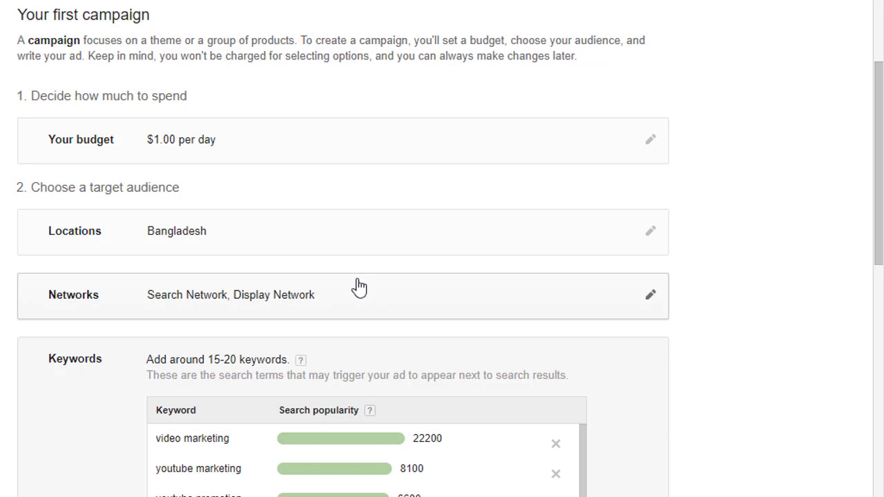
{"action": "left_click", "coordinate": [649, 240]}
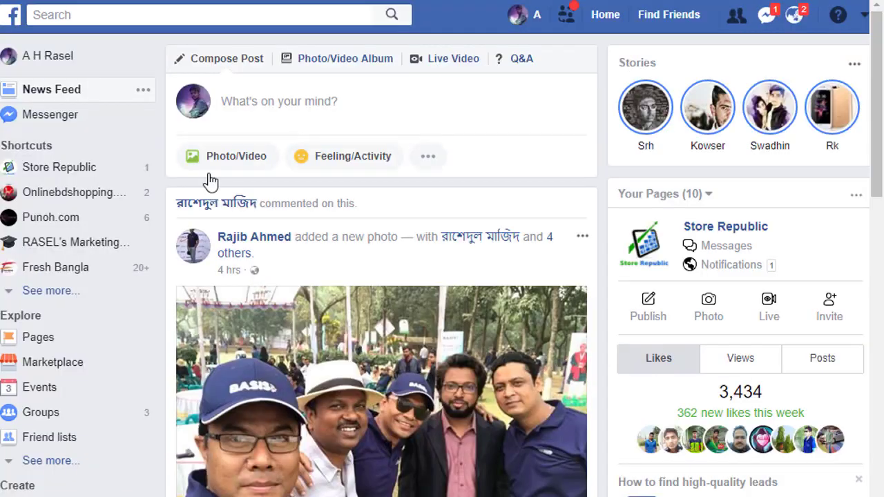
{"action": "left_click", "coordinate": [58, 293]}
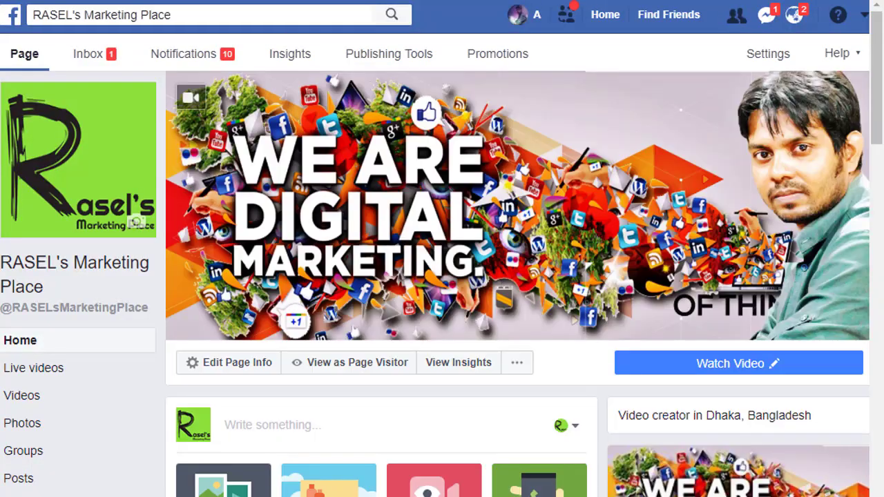
{"action": "left_click", "coordinate": [83, 56]}
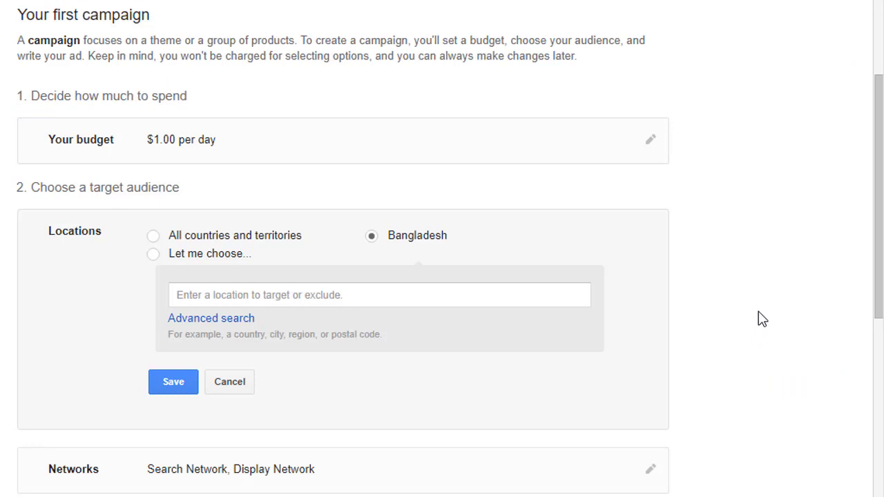
- Keep Bangladesh as location and both Search and Display networks, then view suggested keywords
{"action": "left_click", "coordinate": [188, 387]}
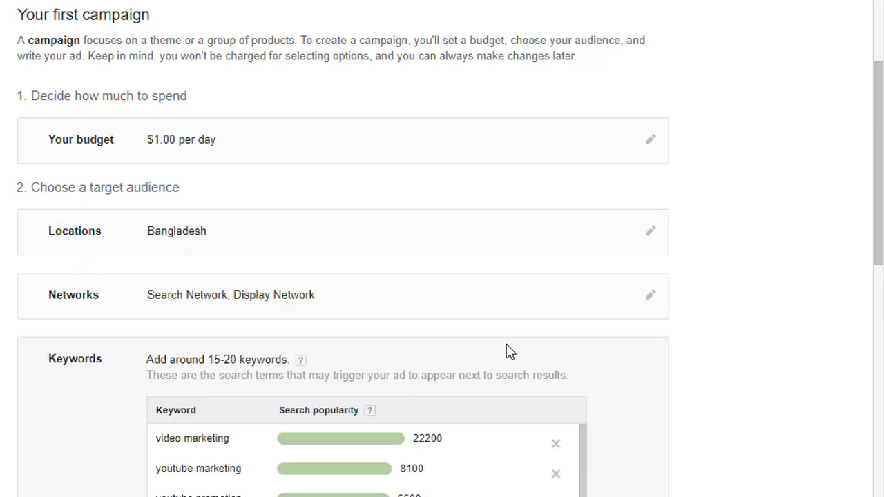
{"action": "scroll", "coordinate": [499, 314], "scroll_direction": "down", "scroll_amount": 1}
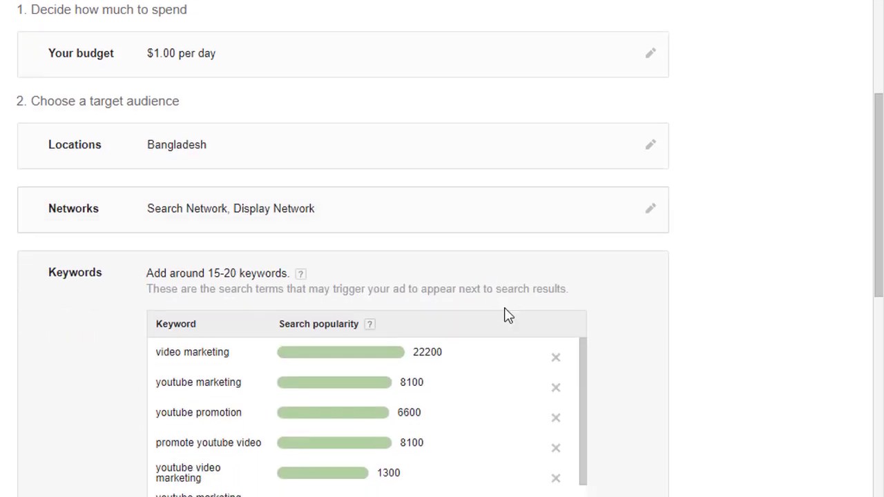
{"action": "left_click", "coordinate": [650, 222]}
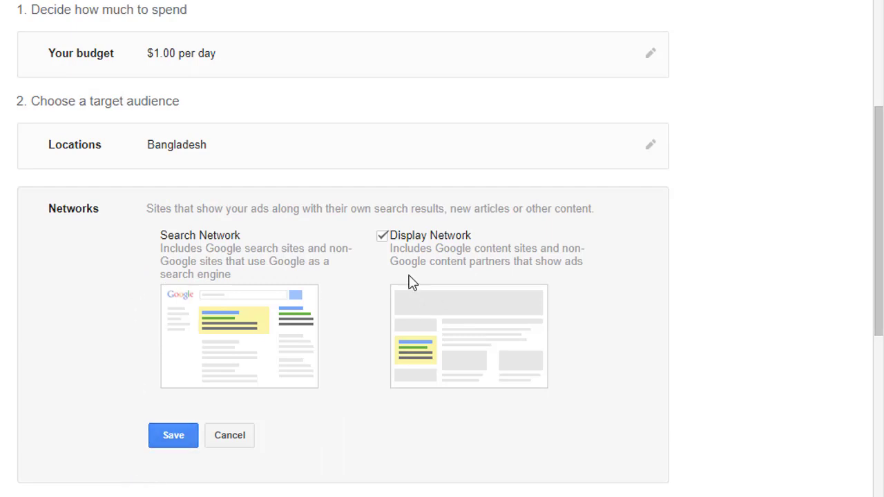
{"action": "left_click", "coordinate": [166, 435]}
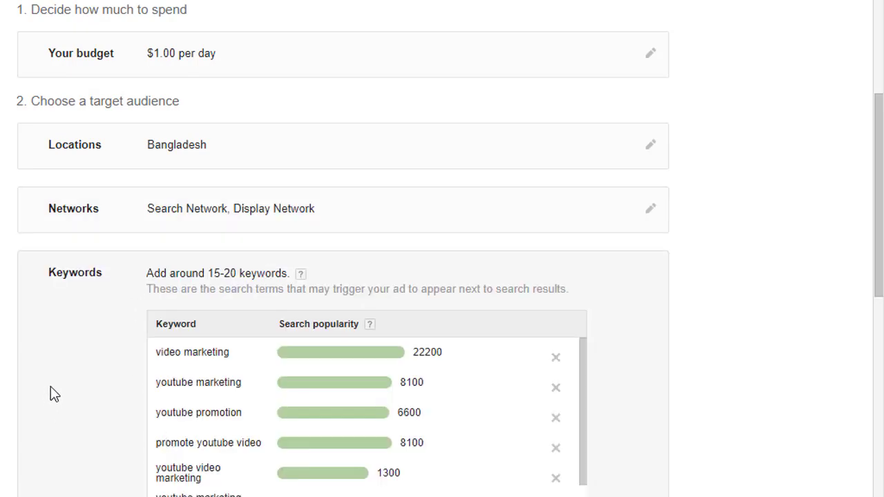
{"action": "scroll", "coordinate": [56, 393], "scroll_direction": "down", "scroll_amount": 1}
{"action": "scroll", "coordinate": [68, 397], "scroll_direction": "down", "scroll_amount": 1}
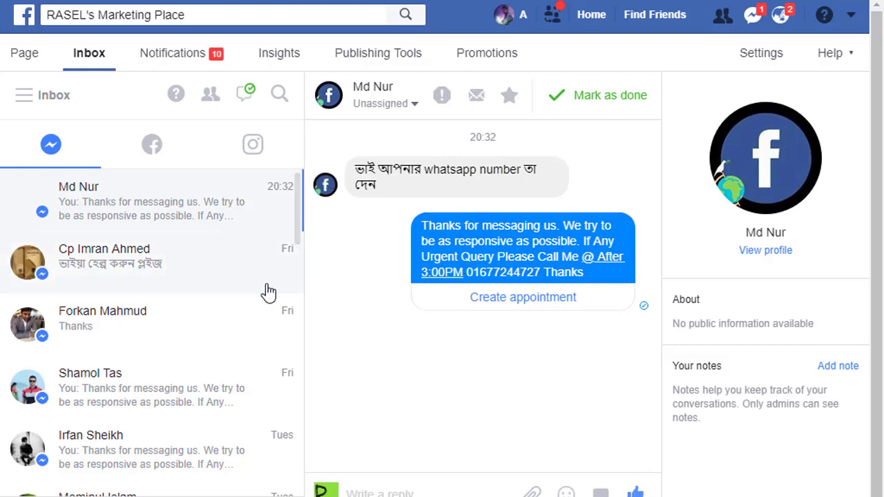
- Save the 15 suggested keywords, such as video marketing, and bring up the Bid setting
{"action": "scroll", "coordinate": [268, 292], "scroll_direction": "down", "scroll_amount": 5}
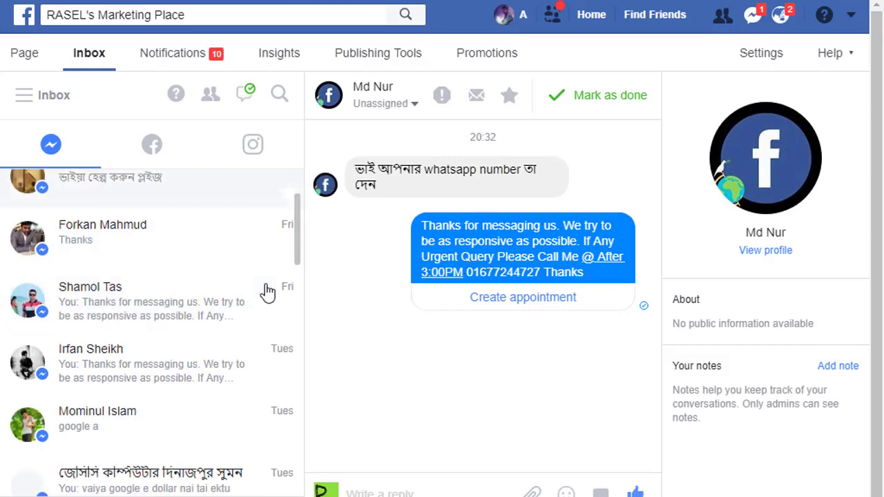
{"action": "left_click", "coordinate": [187, 248]}
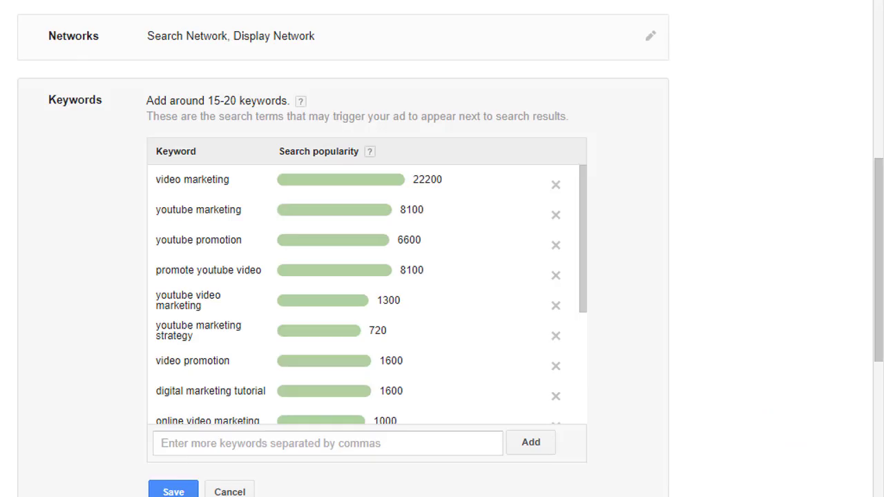
{"action": "mouse_move", "coordinate": [507, 307]}
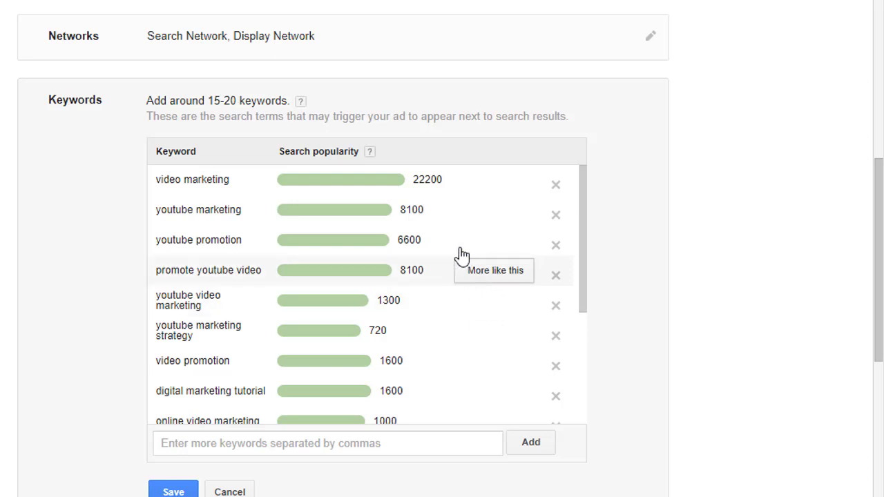
{"action": "scroll", "coordinate": [233, 256], "scroll_direction": "down", "scroll_amount": 3}
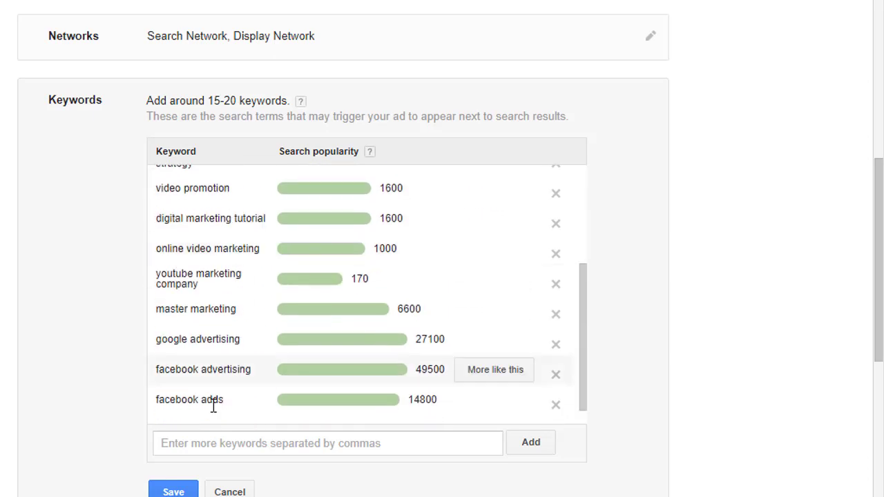
{"action": "scroll", "coordinate": [138, 399], "scroll_direction": "down", "scroll_amount": 1}
{"action": "left_click", "coordinate": [192, 412]}
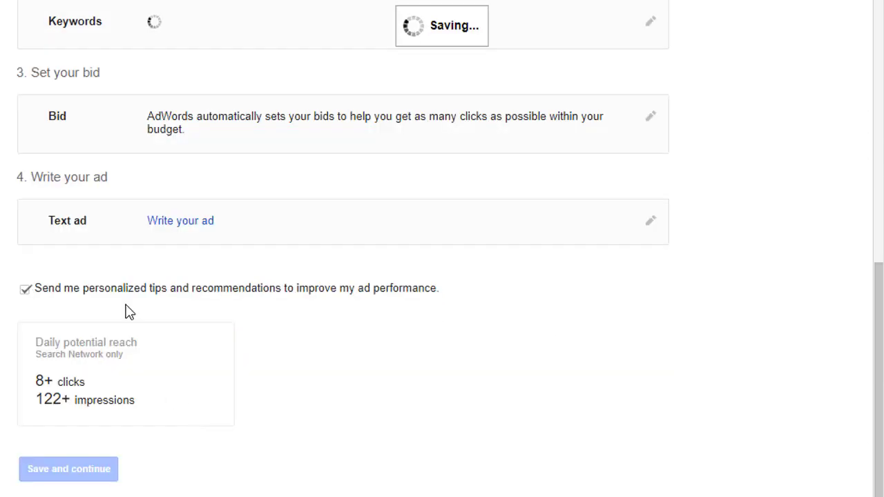
{"action": "scroll", "coordinate": [267, 336], "scroll_direction": "up", "scroll_amount": 1}
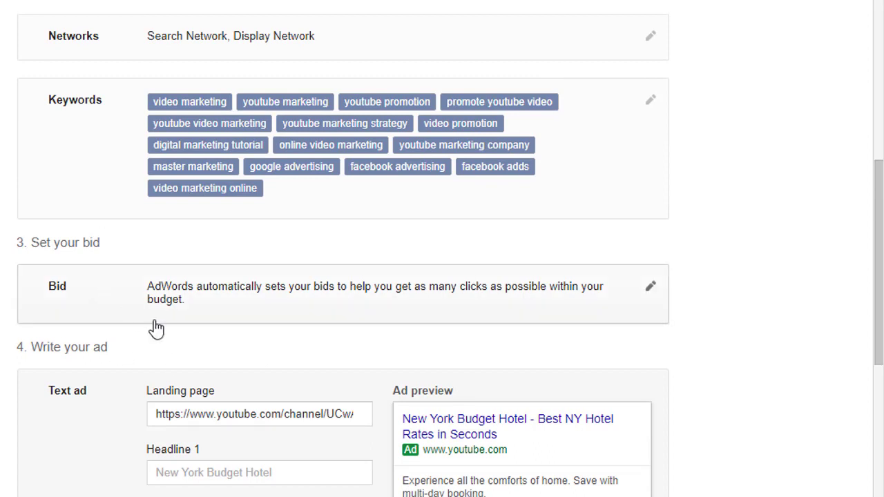
{"action": "left_click", "coordinate": [650, 287]}
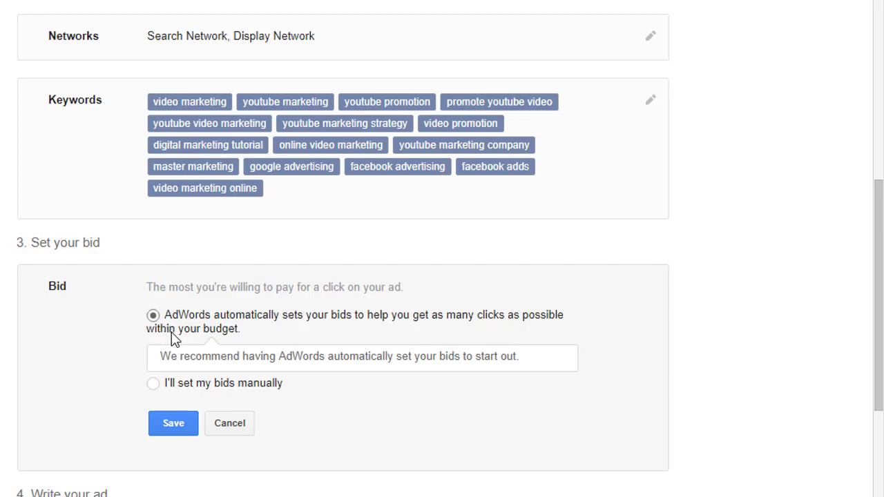
- Switch to manual bidding with a $0.05 maximum per-click bid and save it
{"action": "scroll", "coordinate": [203, 341], "scroll_direction": "down", "scroll_amount": 1}
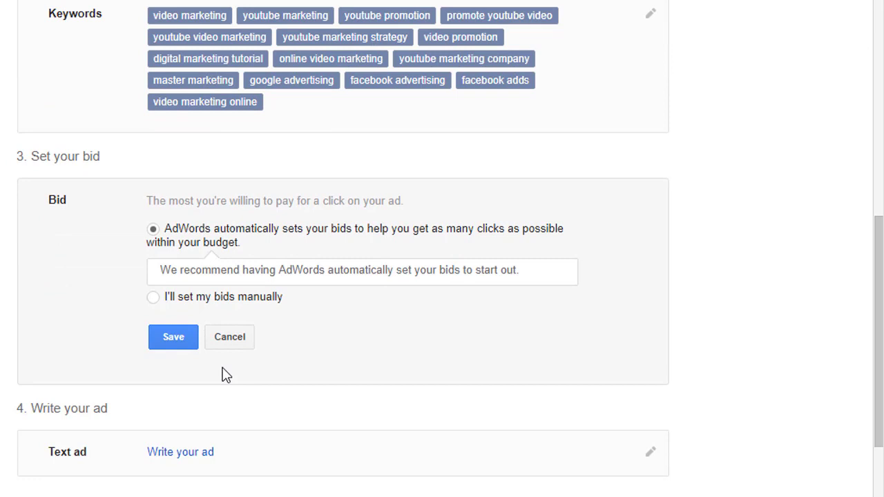
{"action": "left_click", "coordinate": [151, 298]}
{"action": "left_click", "coordinate": [207, 302]}
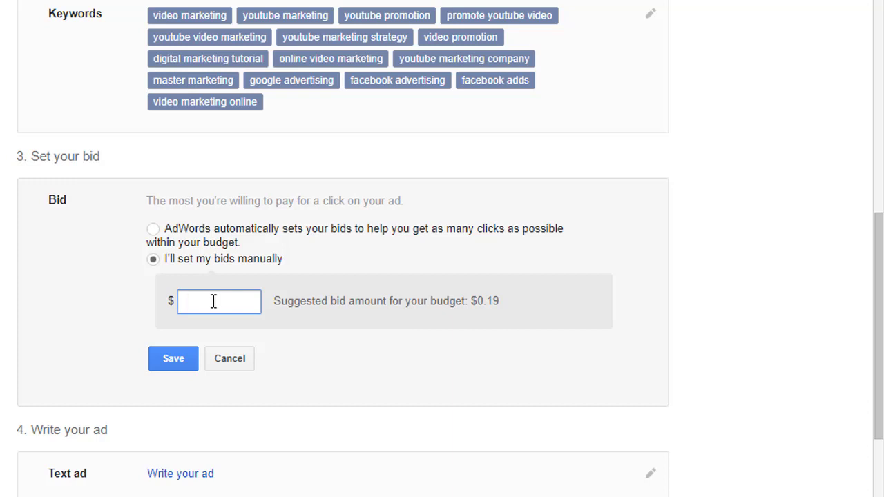
{"action": "type", "text": "0"}
{"action": "scroll", "coordinate": [213, 301], "scroll_direction": "down", "scroll_amount": 2}
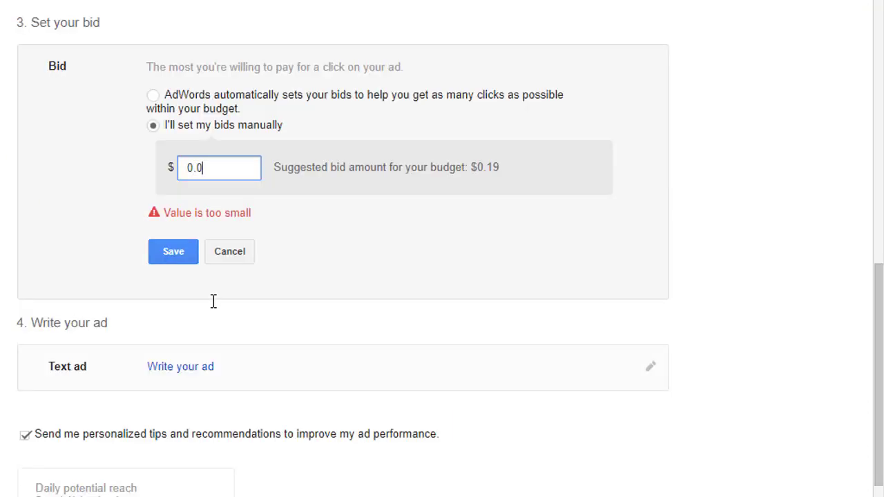
{"action": "type", "text": "5"}
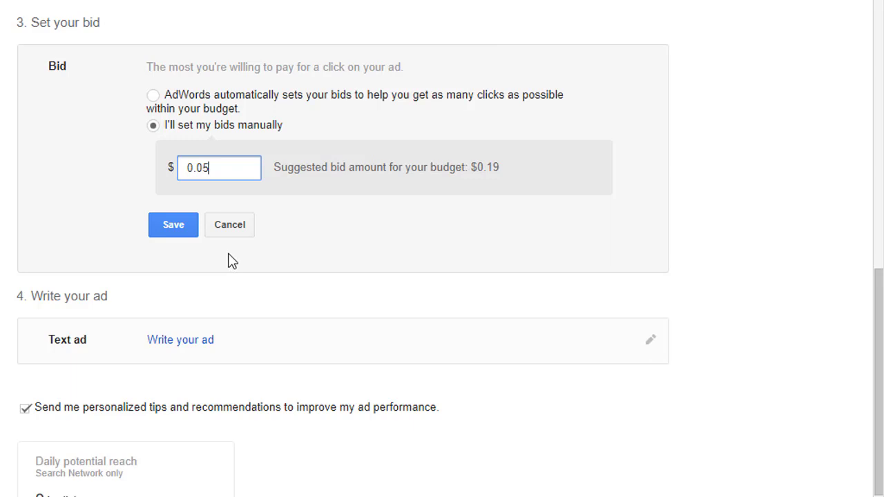
{"action": "left_click", "coordinate": [175, 225]}
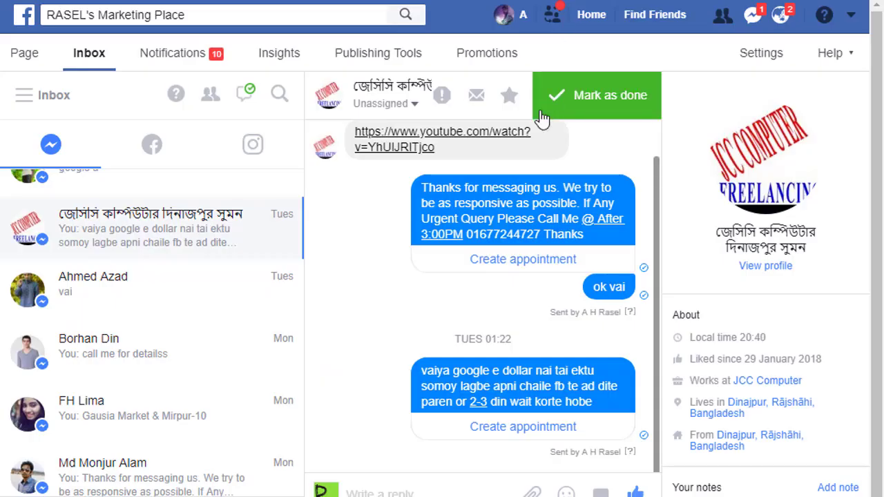
- Replace the ad's landing page URL with the video's copied youtu.be link
{"action": "right_click", "coordinate": [433, 145]}
{"action": "left_click", "coordinate": [501, 237]}
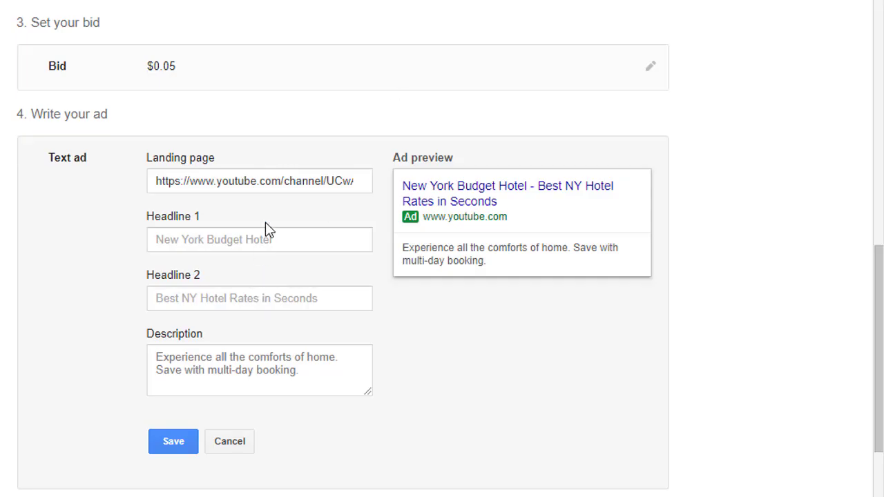
{"action": "left_click", "coordinate": [269, 180]}
{"action": "key", "text": "ctrl+a"}
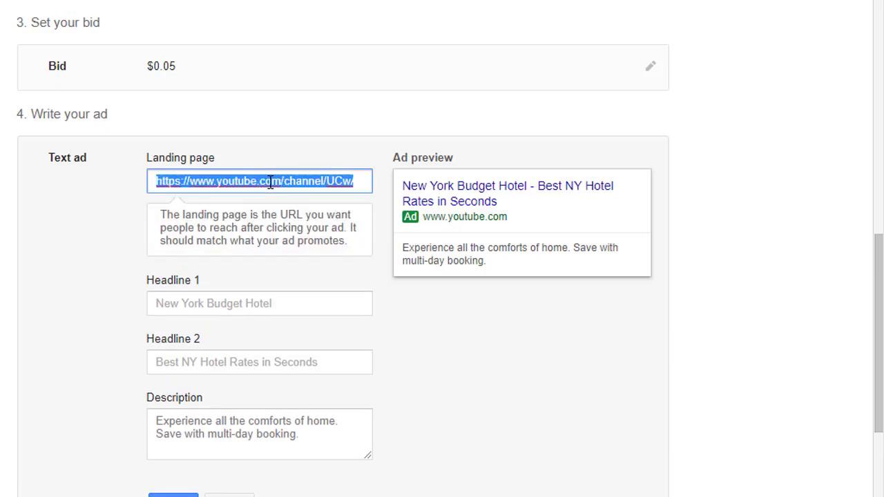
{"action": "key", "text": "ctrl+v"}
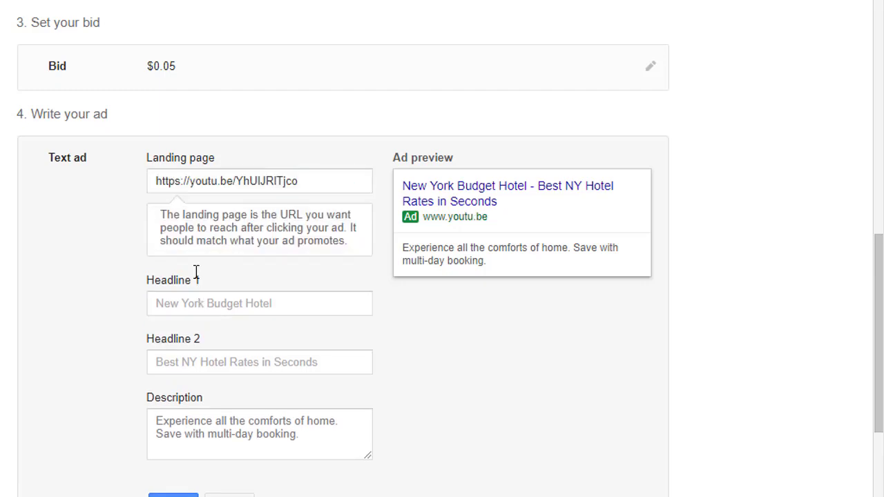
- Set the headlines to 'YouTube Monetization 2018' and '4000 HOURS WATCH TIME 1000 SUB'
{"action": "left_click", "coordinate": [209, 305]}
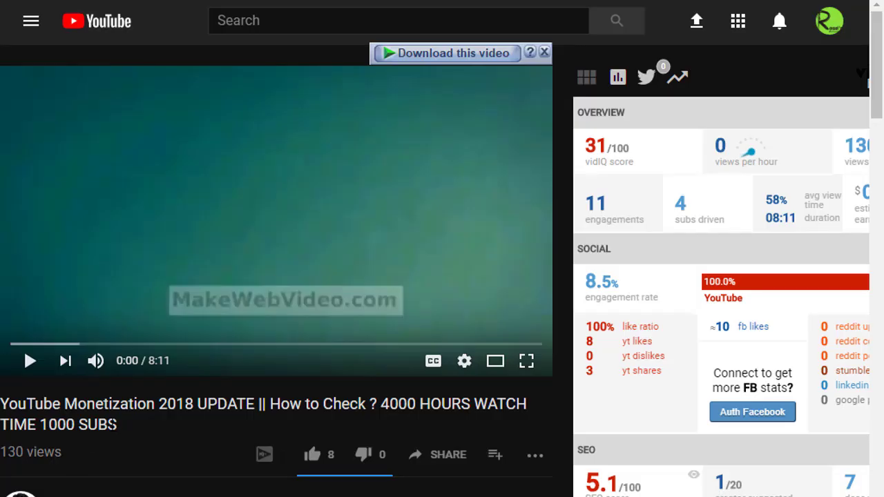
{"action": "left_click_drag", "start_coordinate": [118, 425], "coordinate": [2, 409]}
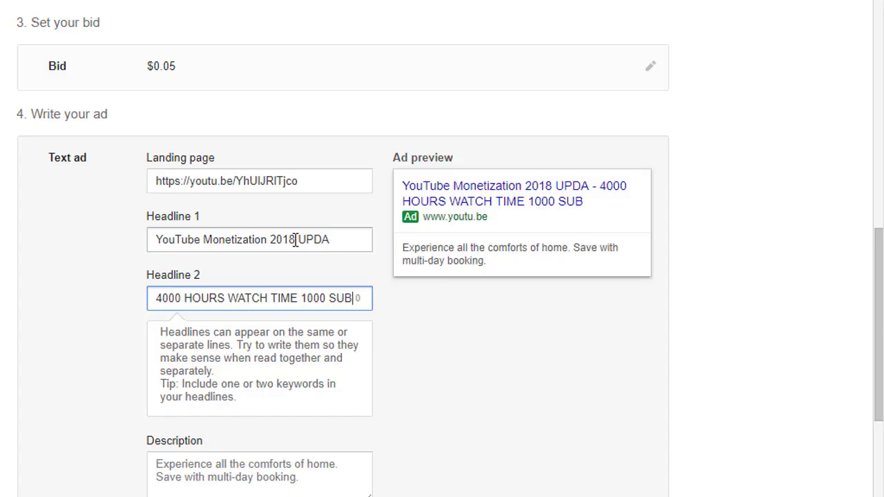
{"action": "left_click_drag", "start_coordinate": [295, 240], "coordinate": [357, 241]}
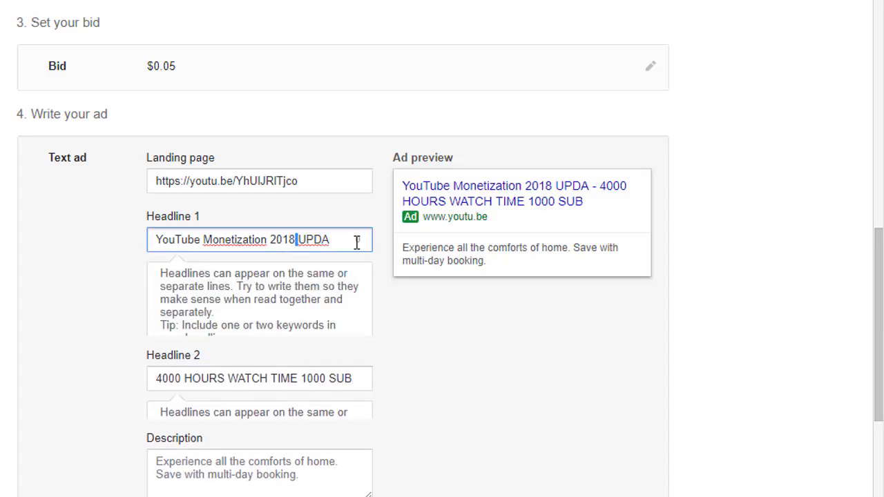
{"action": "key", "text": "BackSpace"}
{"action": "left_click", "coordinate": [432, 346]}
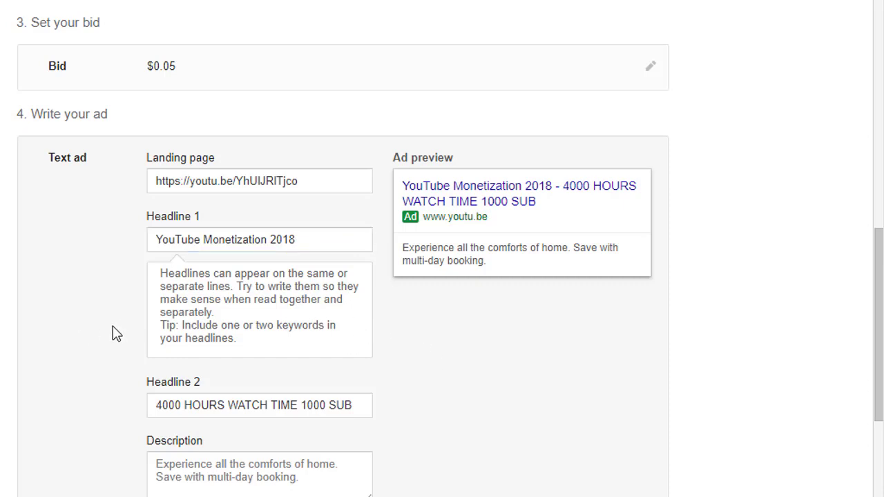
{"action": "scroll", "coordinate": [116, 333], "scroll_direction": "down", "scroll_amount": 1}
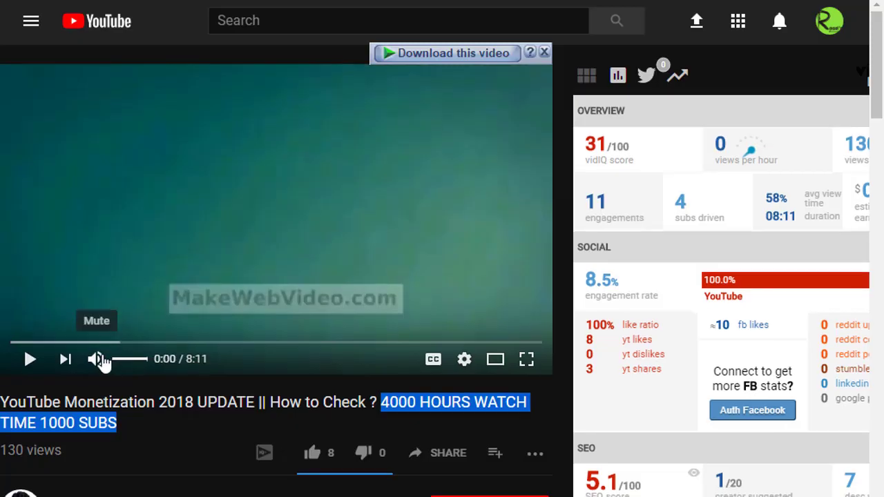
- Paste the channel's business name, address and phone lines from the video description into Description
{"action": "scroll", "coordinate": [104, 357], "scroll_direction": "down", "scroll_amount": 3}
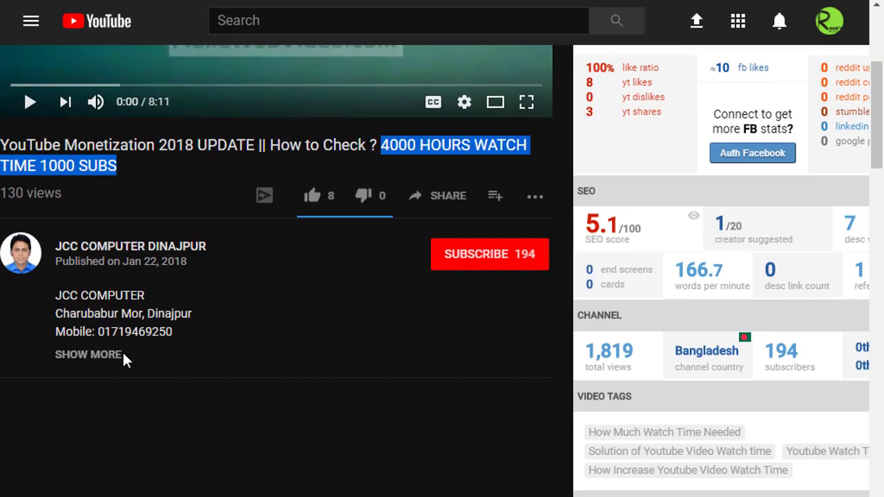
{"action": "left_click", "coordinate": [88, 354]}
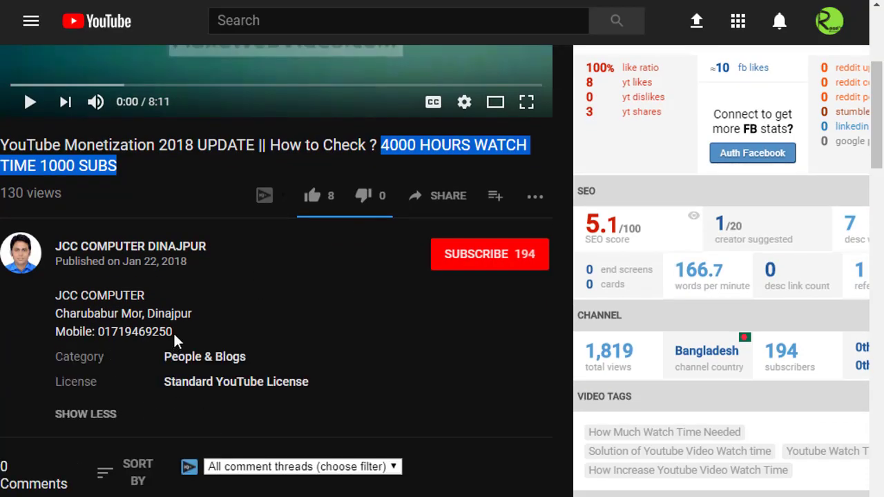
{"action": "left_click_drag", "start_coordinate": [174, 336], "coordinate": [56, 296]}
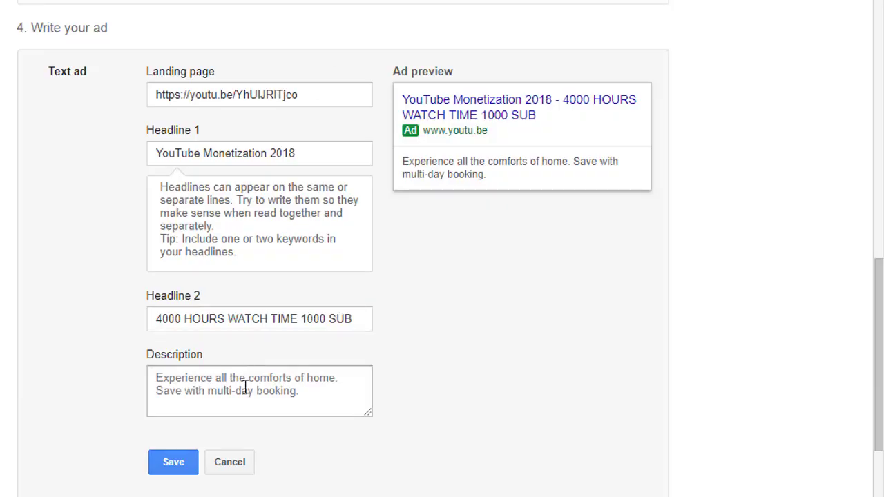
{"action": "left_click", "coordinate": [246, 387]}
{"action": "key", "text": "ctrl+v"}
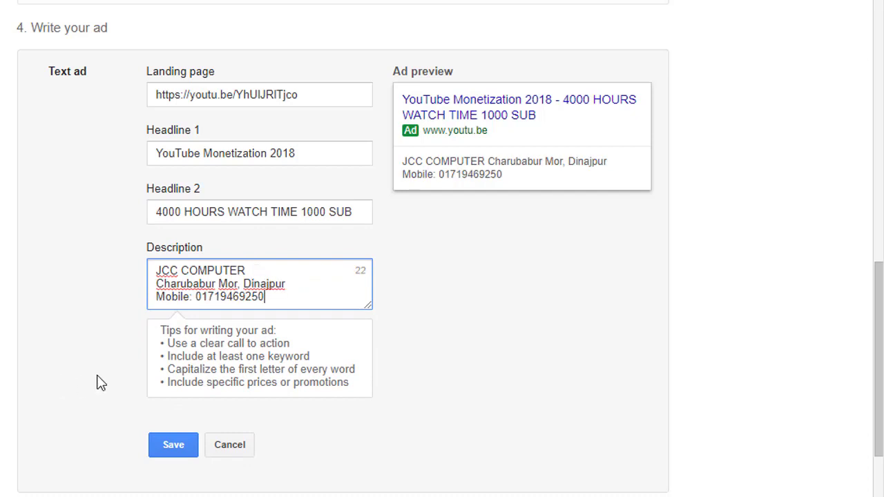
{"action": "scroll", "coordinate": [100, 383], "scroll_direction": "up", "scroll_amount": 6}
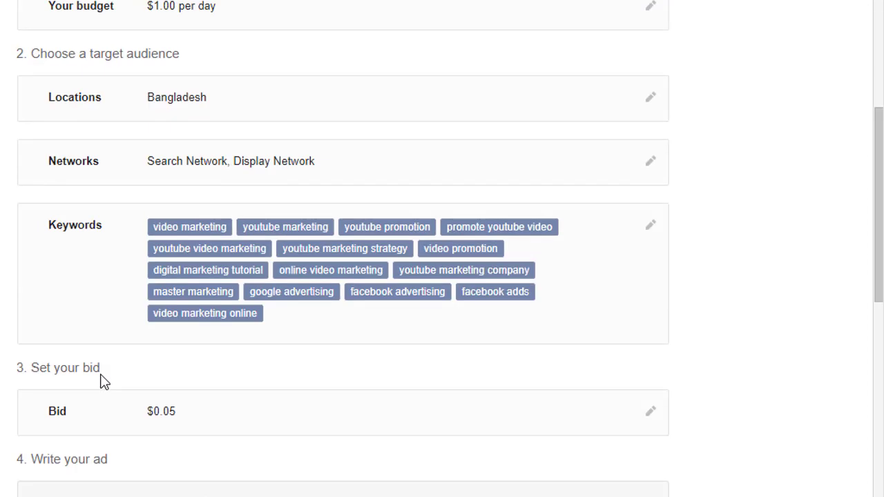
- Delete the colon after 'Mobile' in the ad description
{"action": "left_click", "coordinate": [650, 161]}
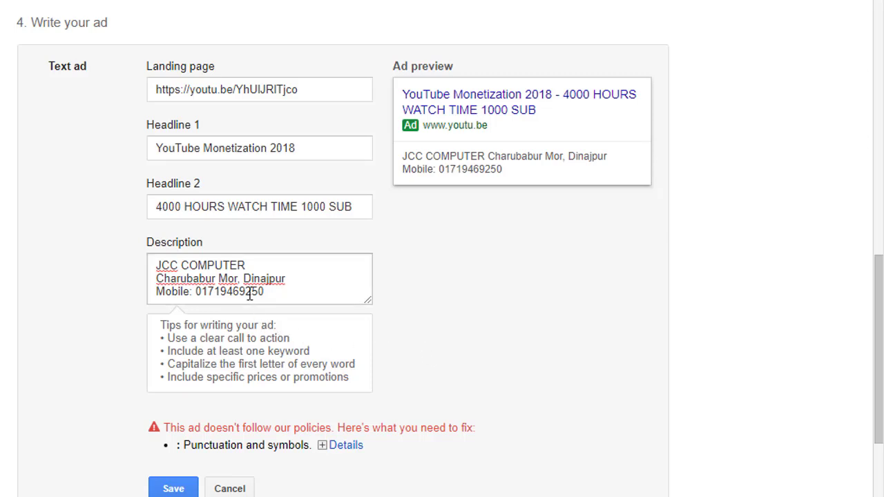
{"action": "scroll", "coordinate": [328, 407], "scroll_direction": "down", "scroll_amount": 1}
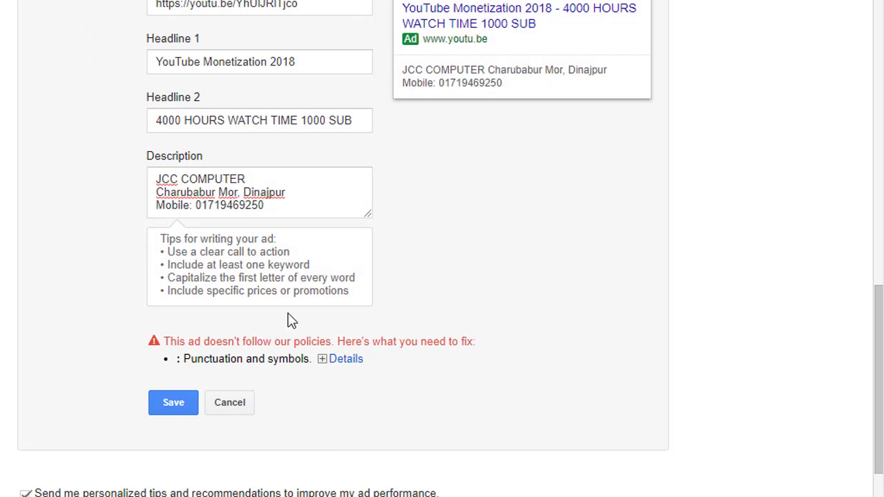
{"action": "left_click", "coordinate": [191, 205]}
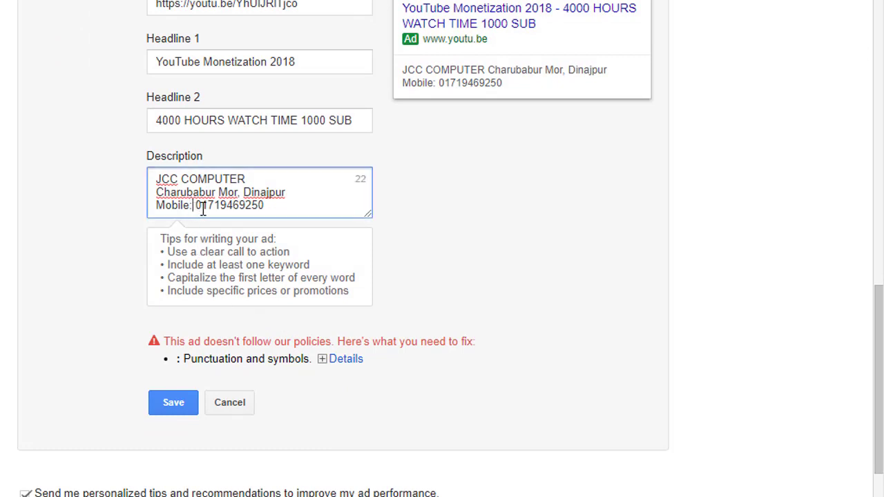
{"action": "key", "text": "BackSpace"}
{"action": "left_click", "coordinate": [103, 254]}
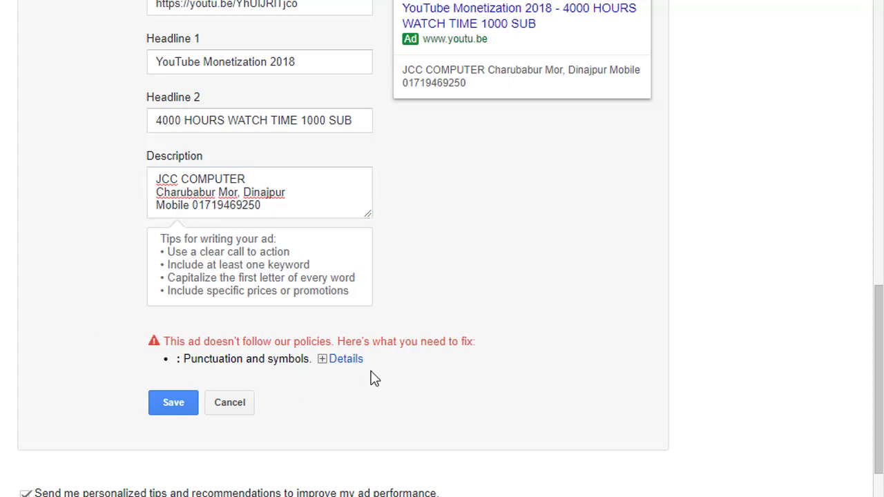
- Review the punctuation policy warning details for the description
{"action": "left_click", "coordinate": [330, 361]}
{"action": "scroll", "coordinate": [309, 367], "scroll_direction": "up", "scroll_amount": 3}
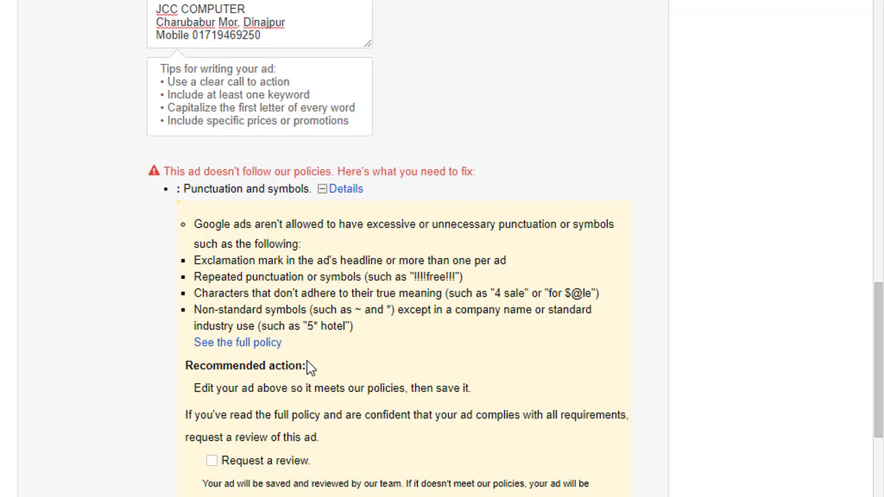
{"action": "left_click", "coordinate": [322, 191]}
{"action": "scroll", "coordinate": [262, 331], "scroll_direction": "up", "scroll_amount": 3}
{"action": "scroll", "coordinate": [262, 339], "scroll_direction": "up", "scroll_amount": 4}
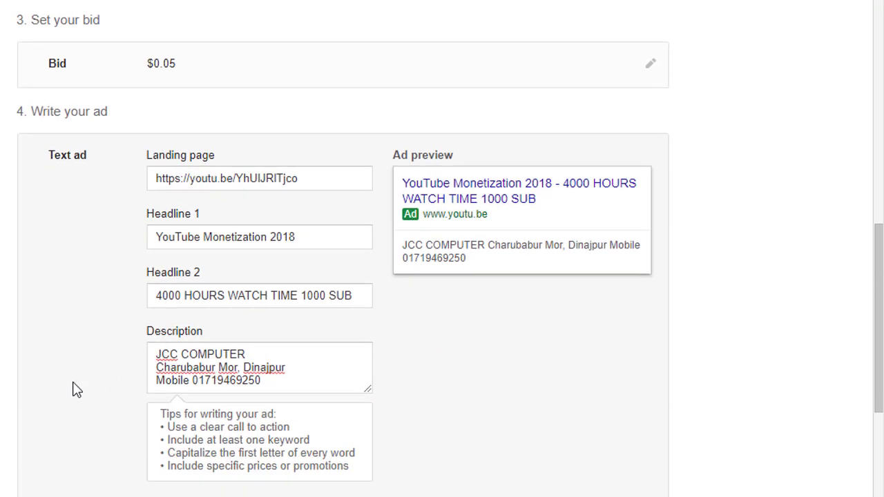
{"action": "scroll", "coordinate": [73, 389], "scroll_direction": "up", "scroll_amount": 10}
{"action": "scroll", "coordinate": [77, 391], "scroll_direction": "down", "scroll_amount": 1}
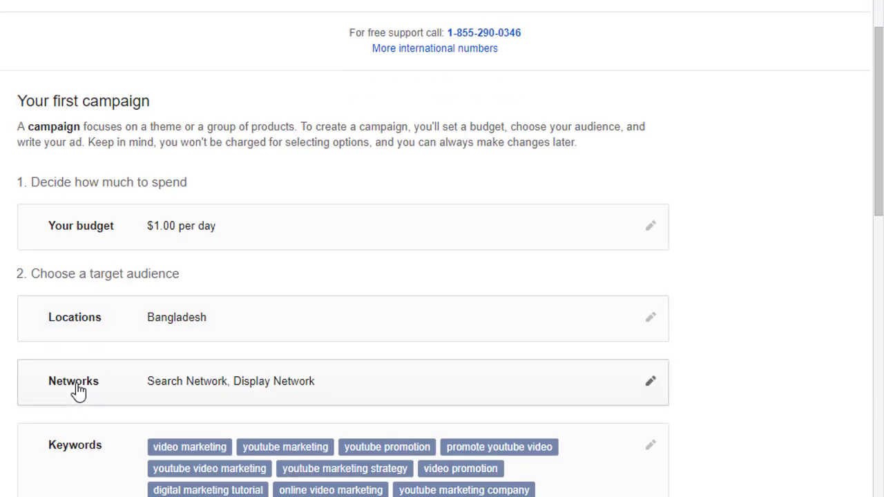
{"action": "scroll", "coordinate": [118, 389], "scroll_direction": "down", "scroll_amount": 5}
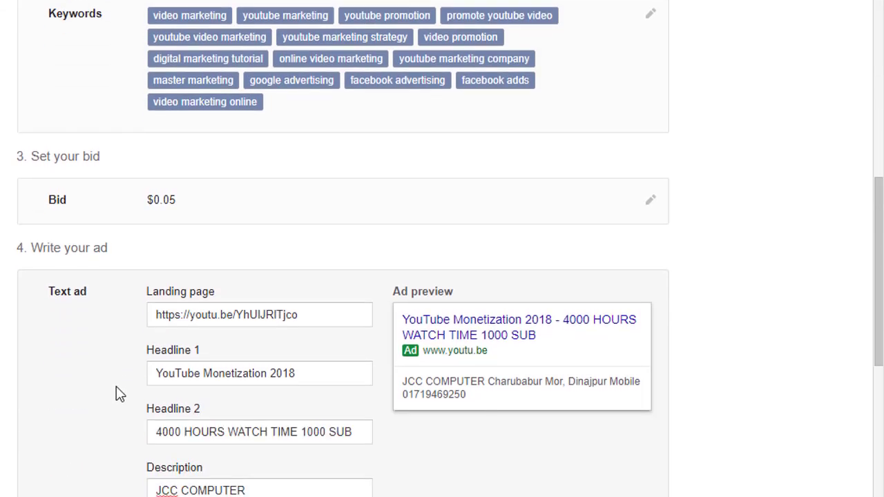
{"action": "scroll", "coordinate": [116, 387], "scroll_direction": "down", "scroll_amount": 5}
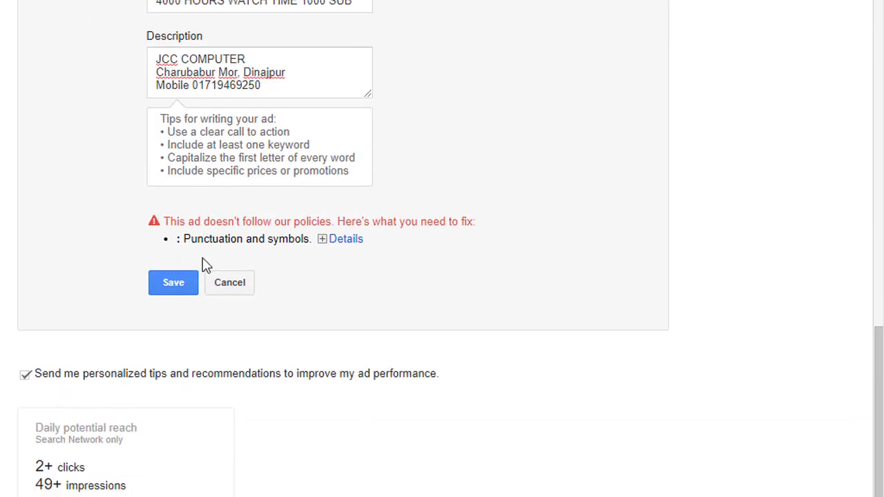
- Remove the comma after 'Mor' and save the text ad
{"action": "left_click", "coordinate": [187, 285]}
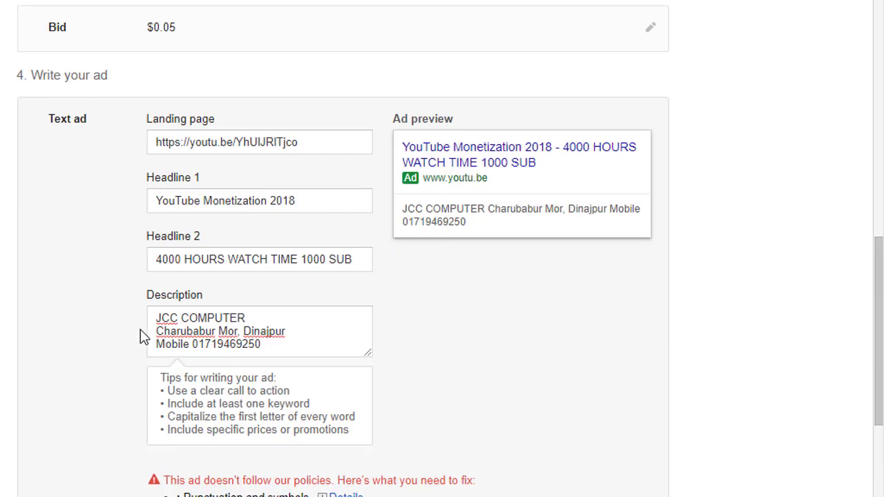
{"action": "left_click", "coordinate": [244, 333]}
{"action": "scroll", "coordinate": [128, 404], "scroll_direction": "down", "scroll_amount": 1}
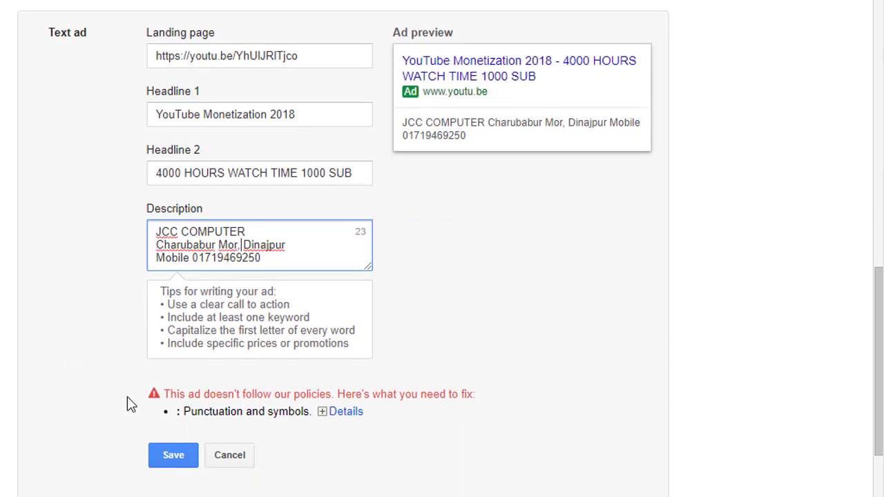
{"action": "key", "text": "BackSpace"}
{"action": "left_click", "coordinate": [174, 455]}
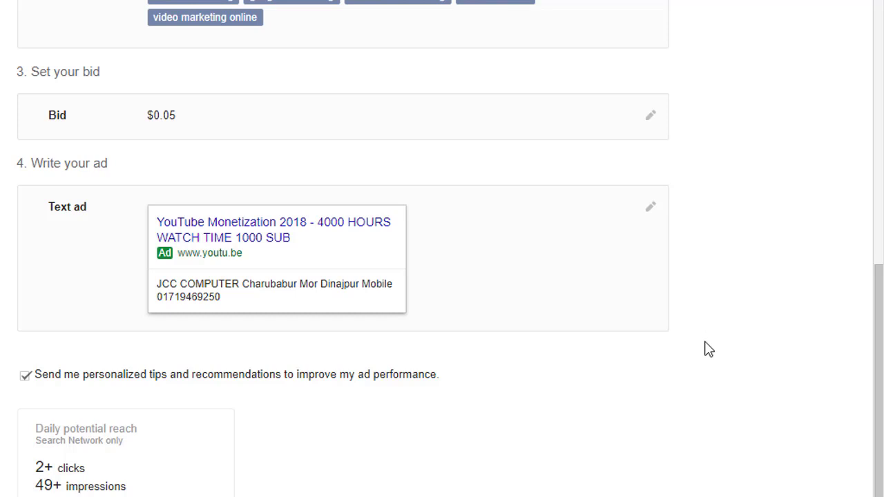
- Scroll through the campaign summary to review the bid, text ad and reach
{"action": "scroll", "coordinate": [708, 350], "scroll_direction": "down", "scroll_amount": 1}
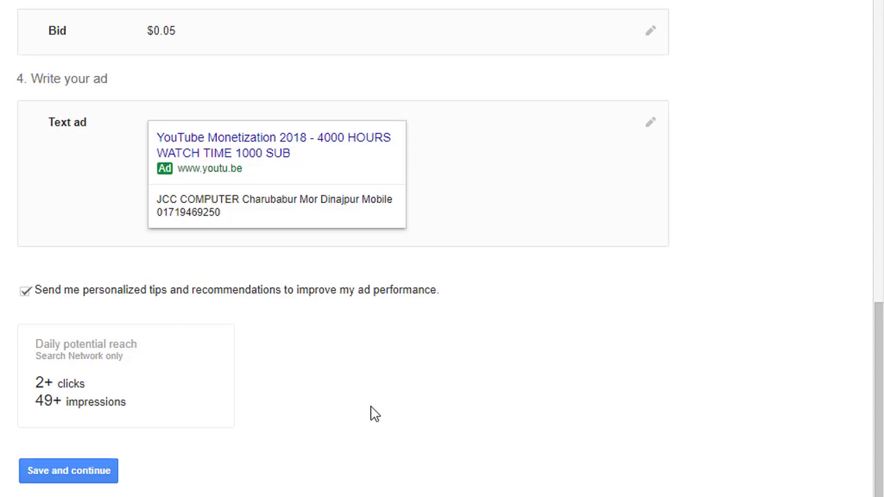
{"action": "scroll", "coordinate": [369, 409], "scroll_direction": "up", "scroll_amount": 6}
{"action": "scroll", "coordinate": [373, 415], "scroll_direction": "down", "scroll_amount": 1}
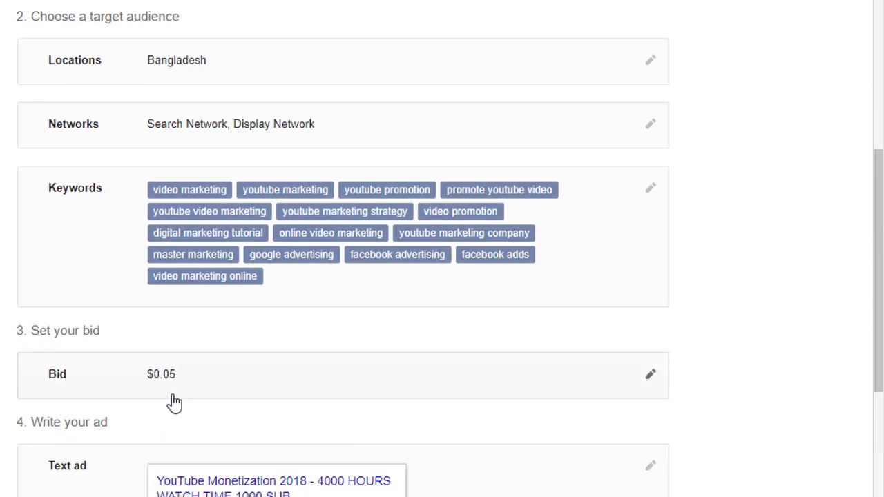
{"action": "scroll", "coordinate": [262, 420], "scroll_direction": "down", "scroll_amount": 4}
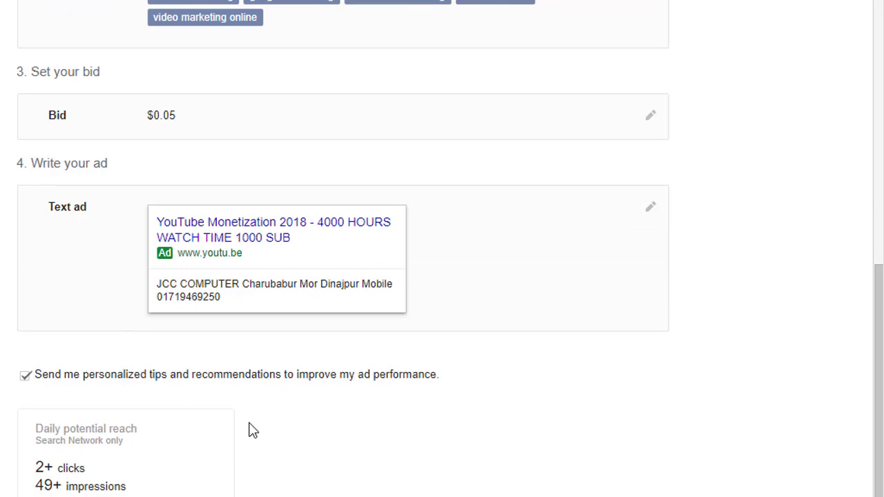
{"action": "scroll", "coordinate": [259, 431], "scroll_direction": "down", "scroll_amount": 1}
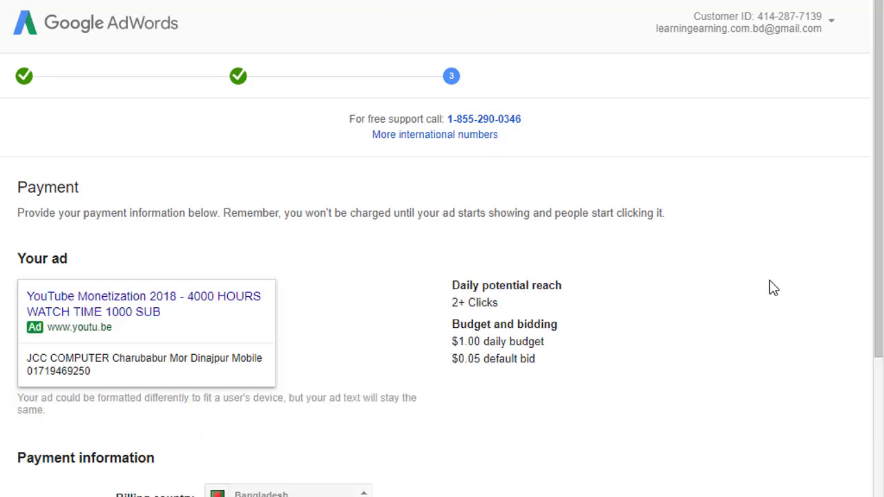
{"action": "scroll", "coordinate": [764, 276], "scroll_direction": "down", "scroll_amount": 2}
{"action": "scroll", "coordinate": [766, 276], "scroll_direction": "down", "scroll_amount": 1}
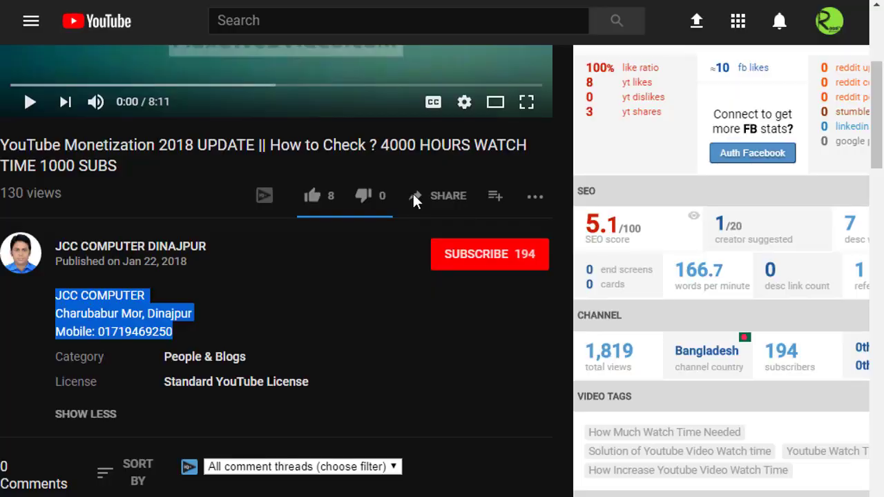
{"action": "scroll", "coordinate": [413, 201], "scroll_direction": "up", "scroll_amount": 4}
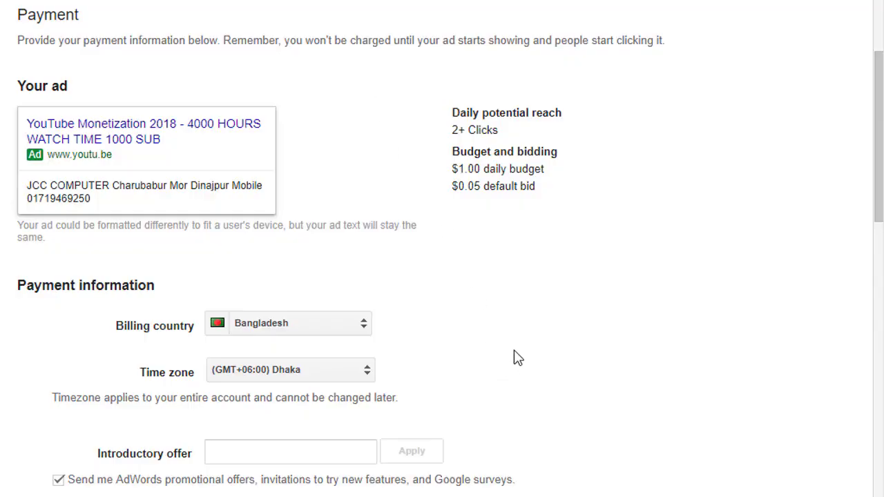
{"action": "scroll", "coordinate": [525, 355], "scroll_direction": "down", "scroll_amount": 1}
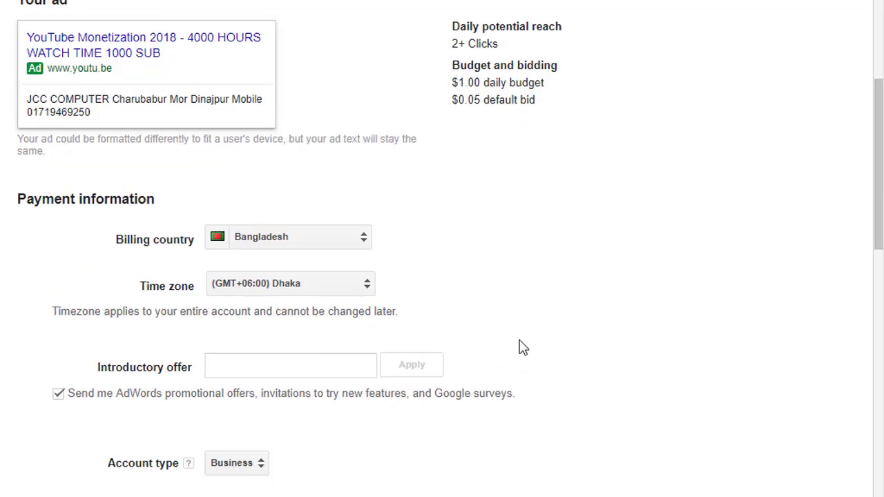
{"action": "scroll", "coordinate": [555, 338], "scroll_direction": "down", "scroll_amount": 1}
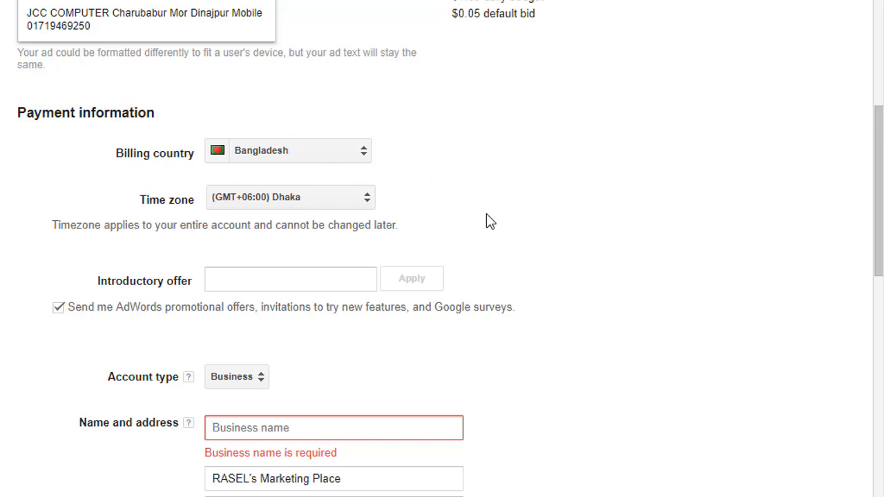
{"action": "scroll", "coordinate": [486, 216], "scroll_direction": "down", "scroll_amount": 1}
{"action": "scroll", "coordinate": [481, 207], "scroll_direction": "down", "scroll_amount": 1}
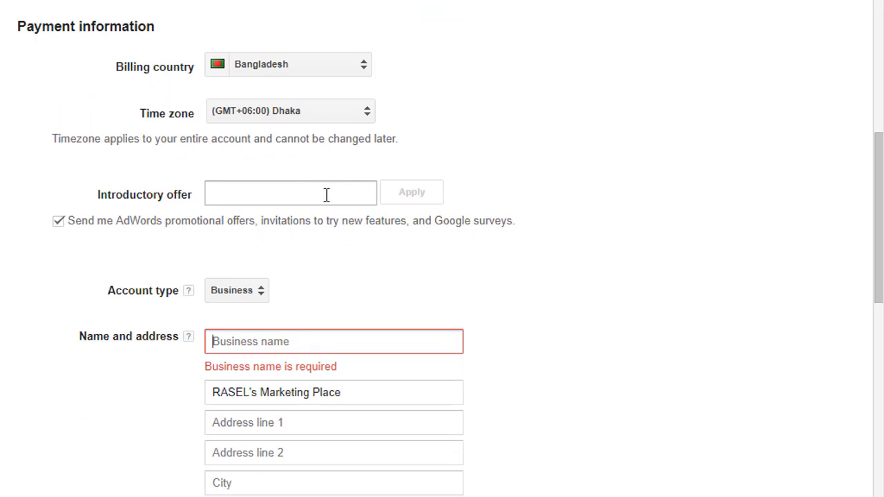
{"action": "scroll", "coordinate": [347, 237], "scroll_direction": "down", "scroll_amount": 2}
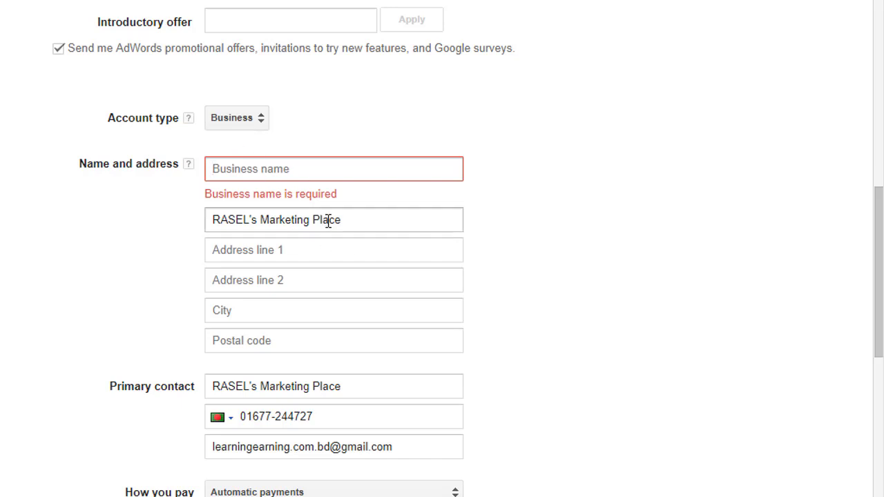
- Paste the business name into Business name and enter the contact's full name on the name line
{"action": "left_click_drag", "start_coordinate": [353, 220], "coordinate": [207, 228]}
{"action": "key", "text": "ctrl+c"}
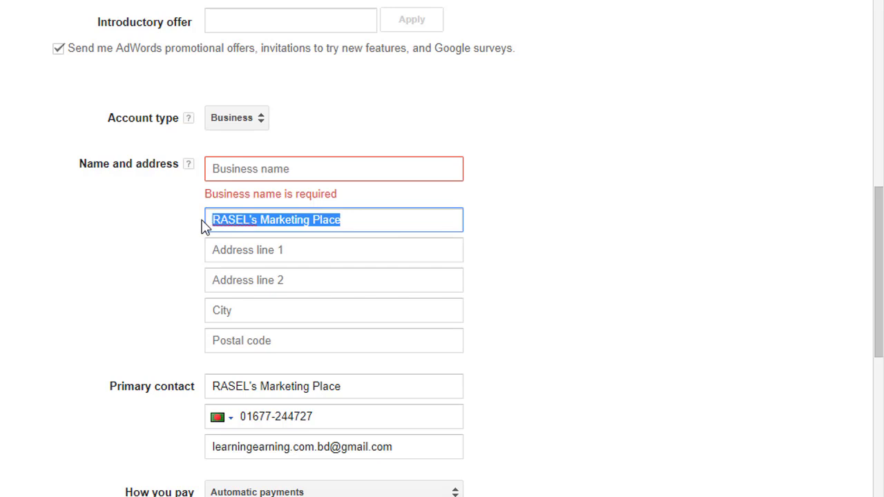
{"action": "left_click", "coordinate": [257, 169]}
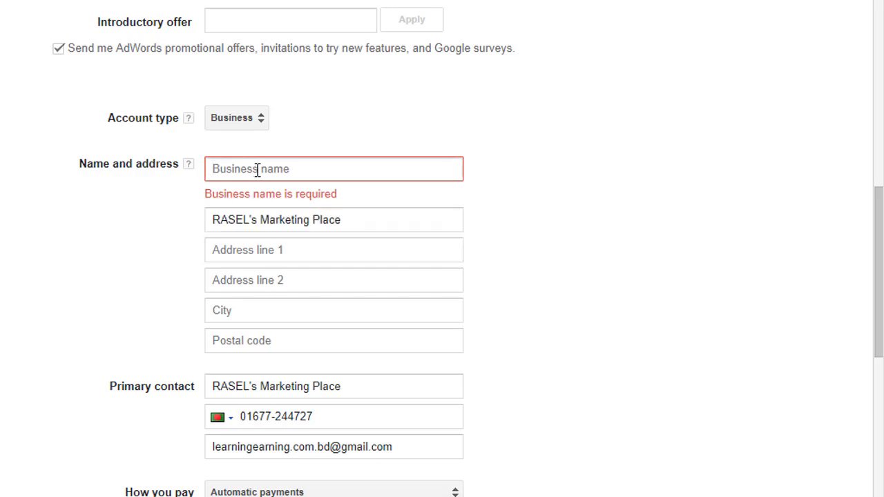
{"action": "key", "text": "ctrl+v"}
{"action": "triple_click", "coordinate": [304, 199]}
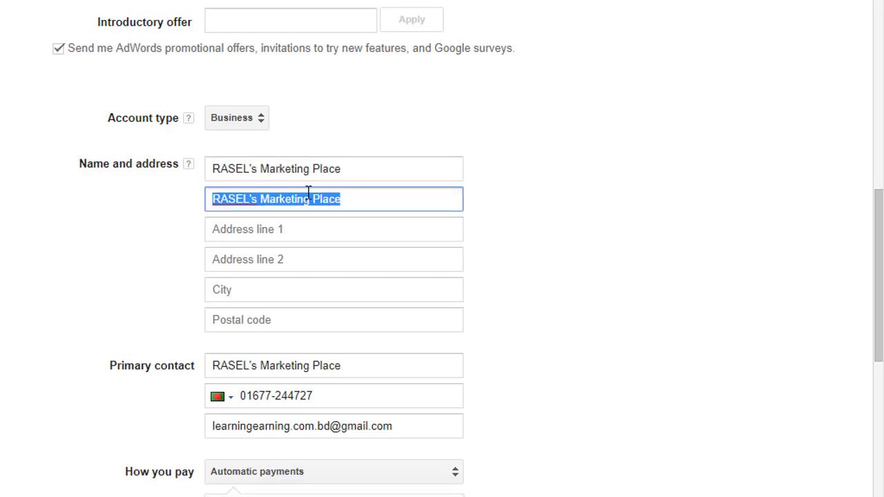
{"action": "type", "text": "A"}
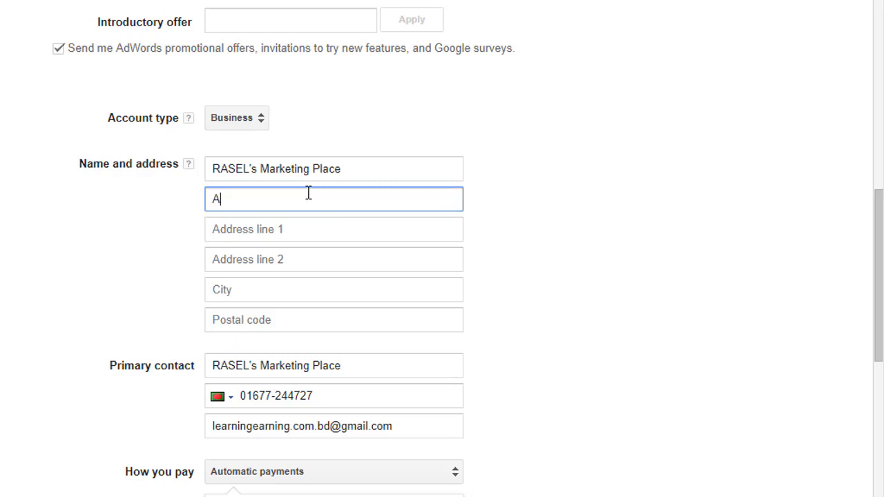
{"action": "key", "text": "BackSpace"}
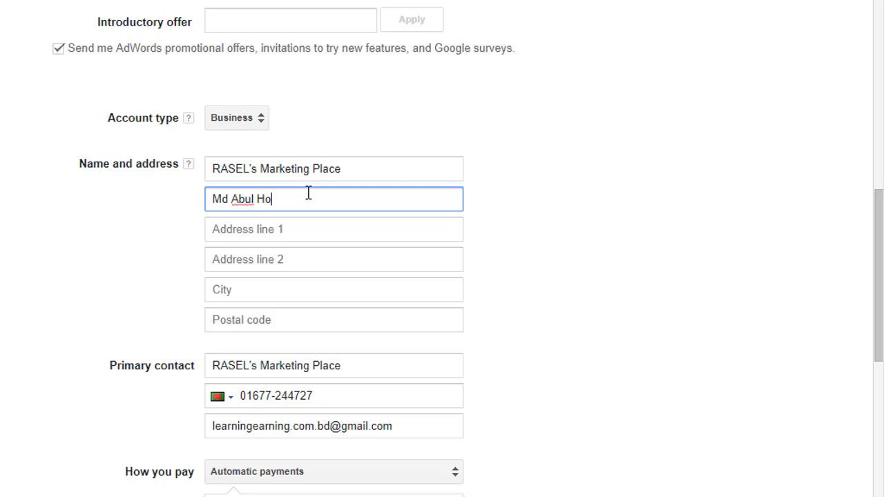
{"action": "key", "text": "Tab"}
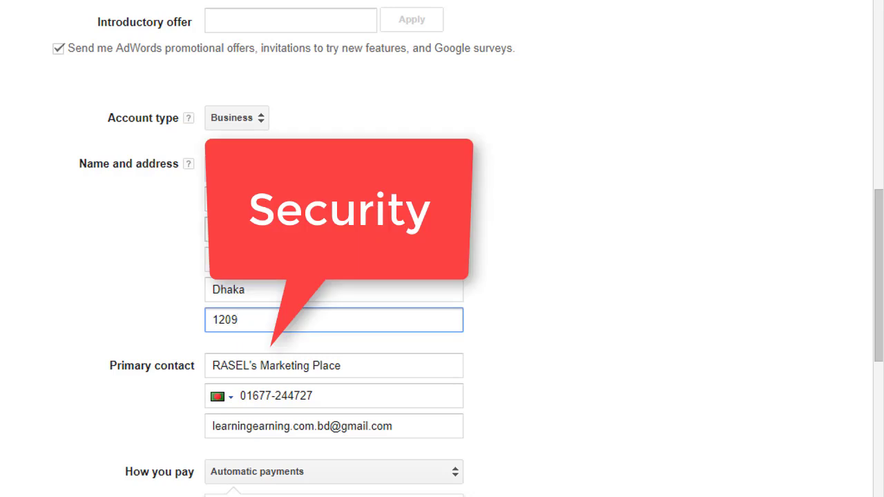
- Keep the account type as Business and set the contact's full name as primary contact
{"action": "left_click", "coordinate": [255, 121]}
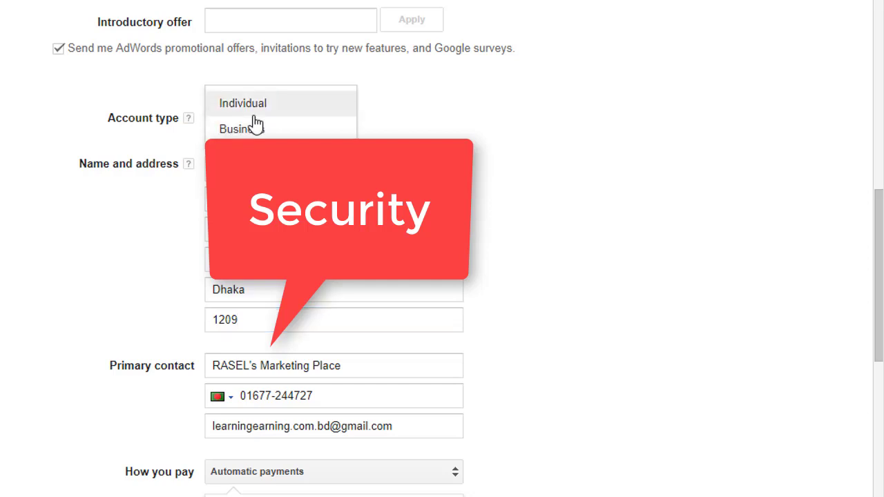
{"action": "left_click", "coordinate": [384, 121]}
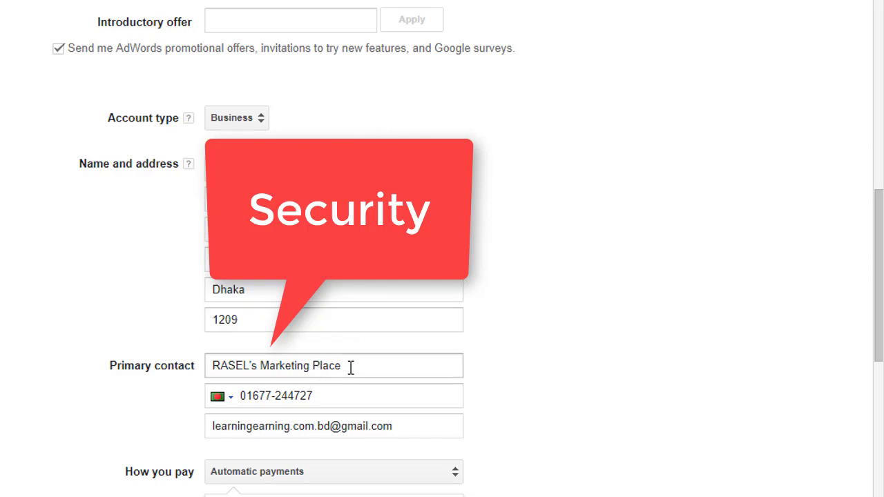
{"action": "left_click", "coordinate": [339, 200]}
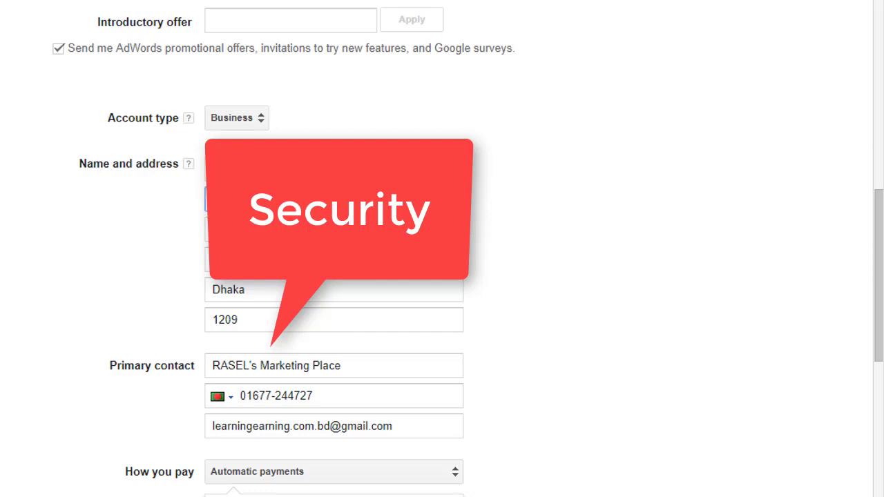
{"action": "triple_click", "coordinate": [349, 368]}
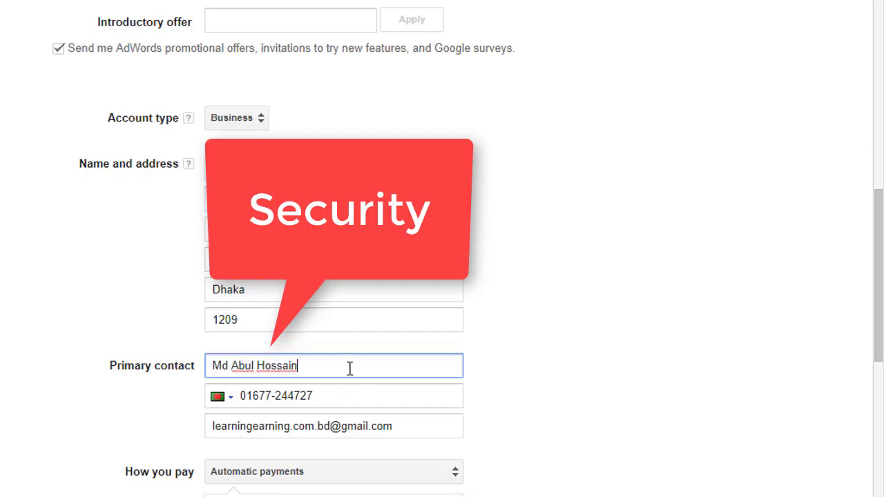
{"action": "left_click", "coordinate": [549, 375]}
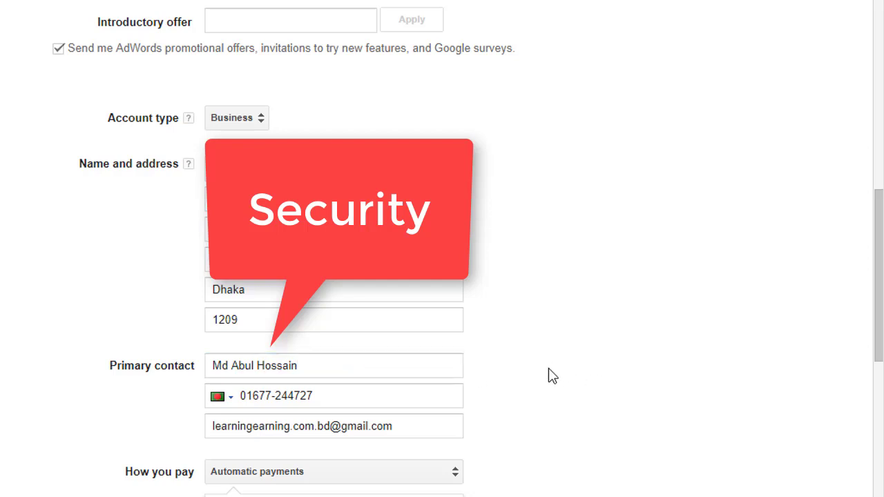
{"action": "scroll", "coordinate": [551, 377], "scroll_direction": "down", "scroll_amount": 2}
{"action": "scroll", "coordinate": [551, 377], "scroll_direction": "down", "scroll_amount": 3}
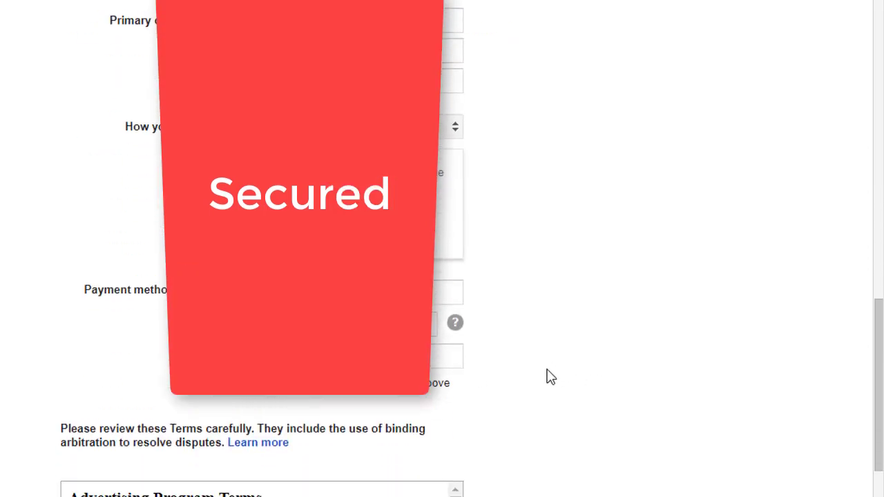
- Keep Automatic payments as the payment schedule and start entering the card number
{"action": "left_click", "coordinate": [441, 137]}
{"action": "left_click", "coordinate": [515, 174]}
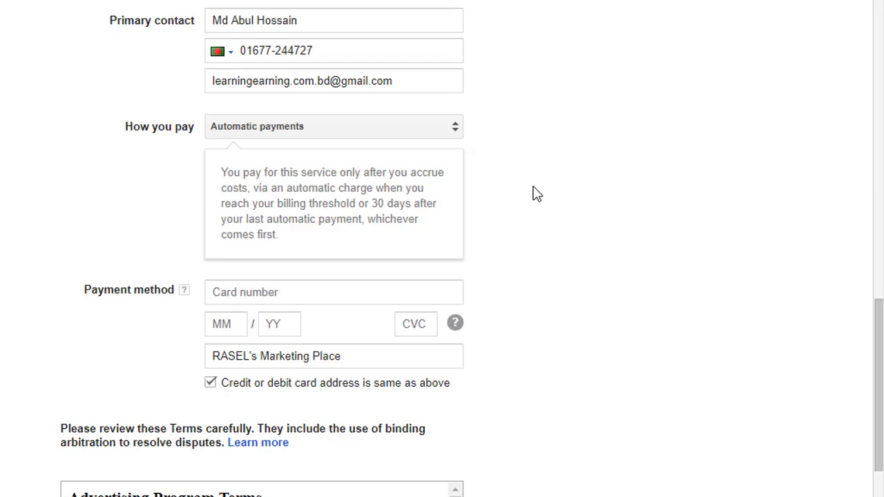
{"action": "left_click", "coordinate": [357, 298]}
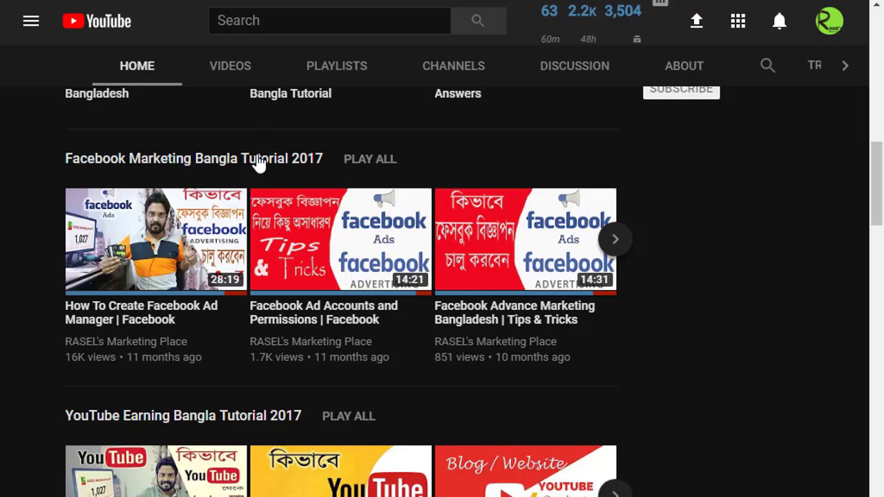
- Open the Google Adwords Bangla Tutorial 2017 playlist from the channel home page
{"action": "scroll", "coordinate": [259, 163], "scroll_direction": "up", "scroll_amount": 1}
{"action": "scroll", "coordinate": [259, 159], "scroll_direction": "down", "scroll_amount": 3}
{"action": "scroll", "coordinate": [263, 157], "scroll_direction": "down", "scroll_amount": 8}
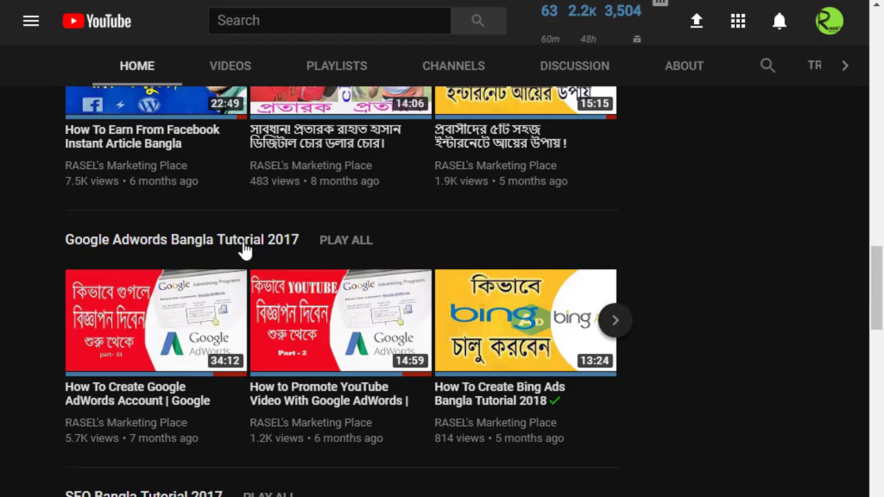
{"action": "left_click", "coordinate": [243, 243]}
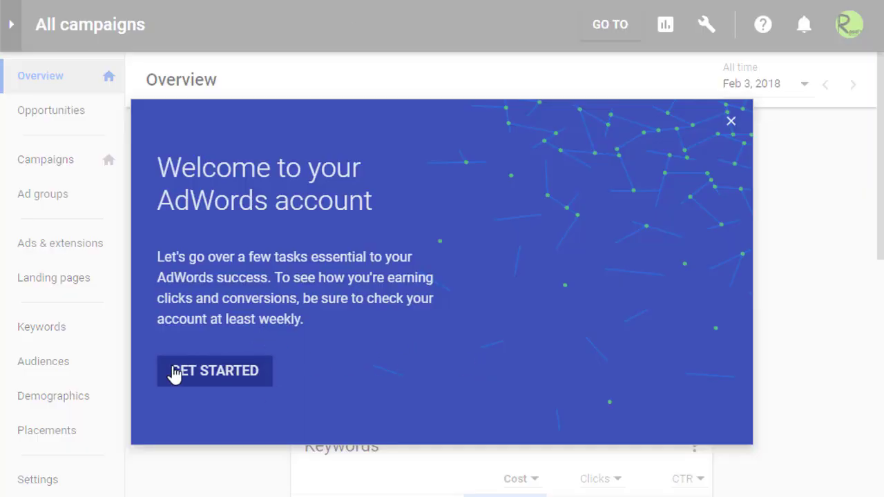
- Exit the guided tour to reveal the overview with 0 clicks, 0 impressions and $0.00 cost
{"action": "left_click", "coordinate": [196, 368]}
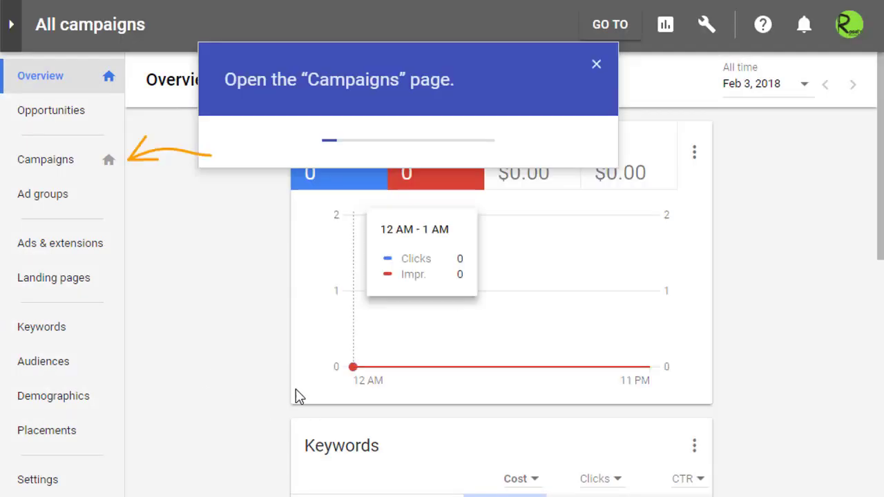
{"action": "left_click", "coordinate": [597, 64]}
{"action": "left_click", "coordinate": [541, 339]}
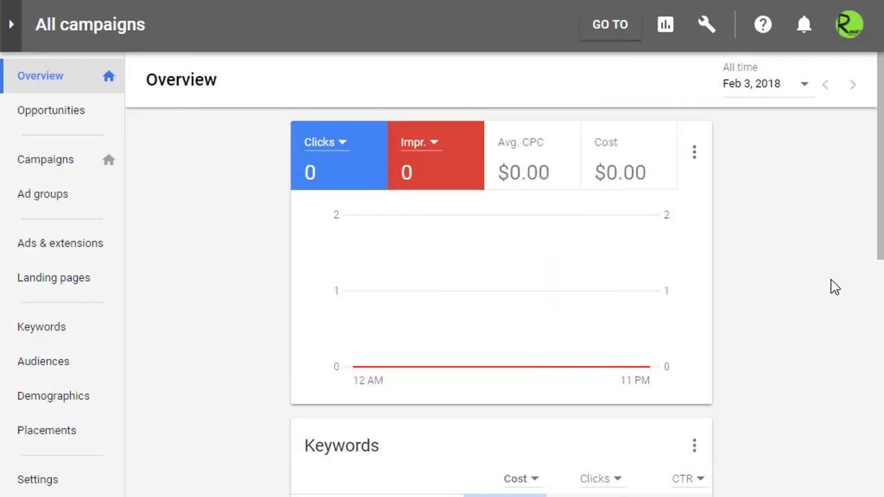
{"action": "scroll", "coordinate": [822, 269], "scroll_direction": "down", "scroll_amount": 4}
{"action": "scroll", "coordinate": [822, 270], "scroll_direction": "up", "scroll_amount": 3}
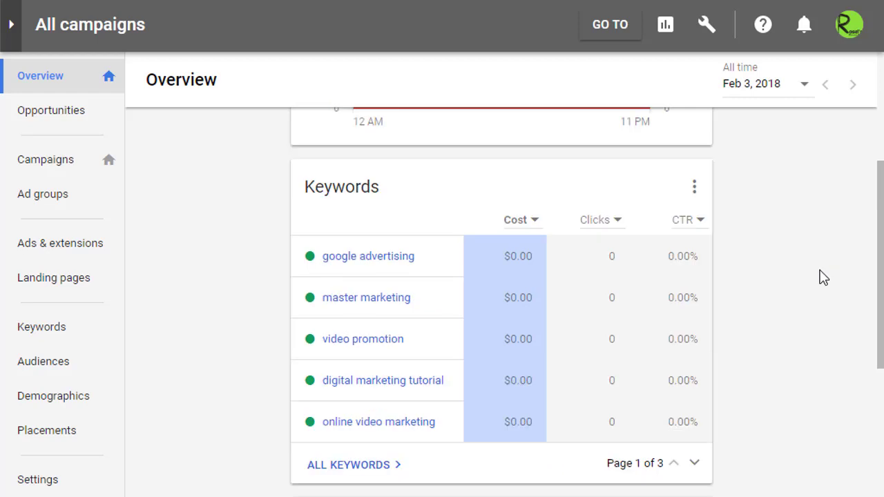
{"action": "scroll", "coordinate": [822, 271], "scroll_direction": "up", "scroll_amount": 2}
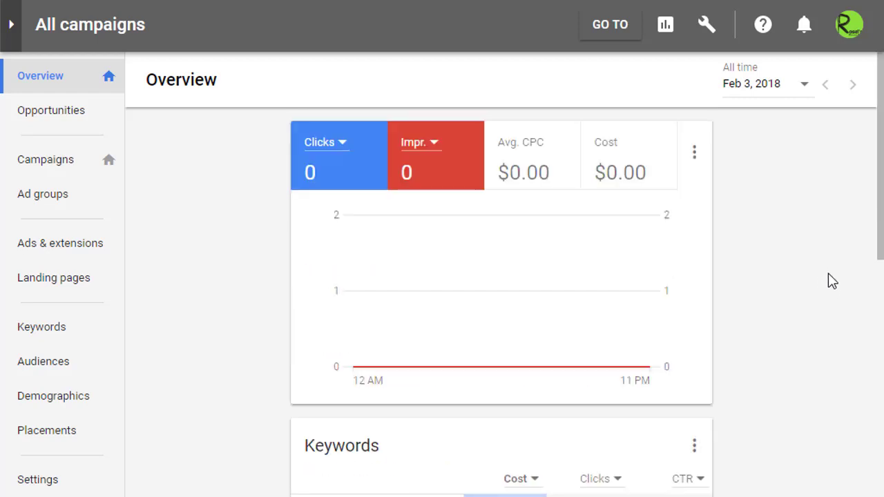